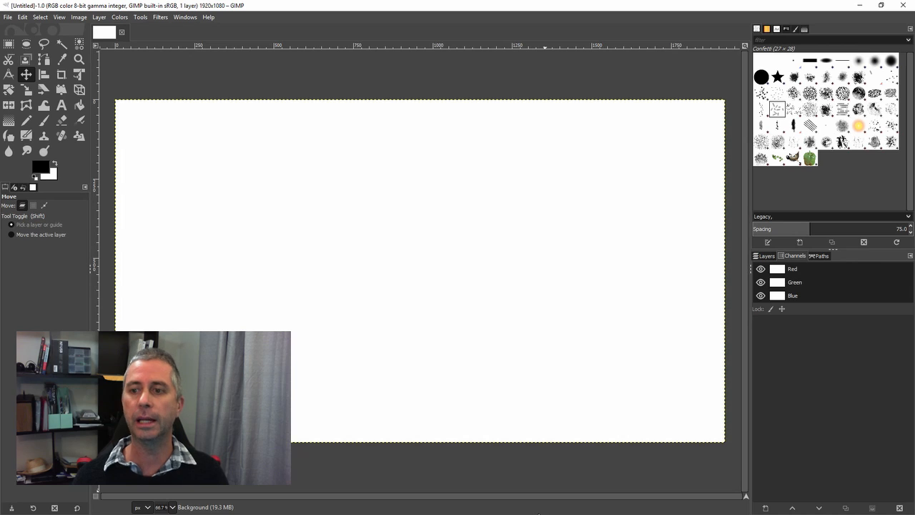
- Activate the Paths tool in Design mode with the Polygonal option turned off
left_click(768, 256)
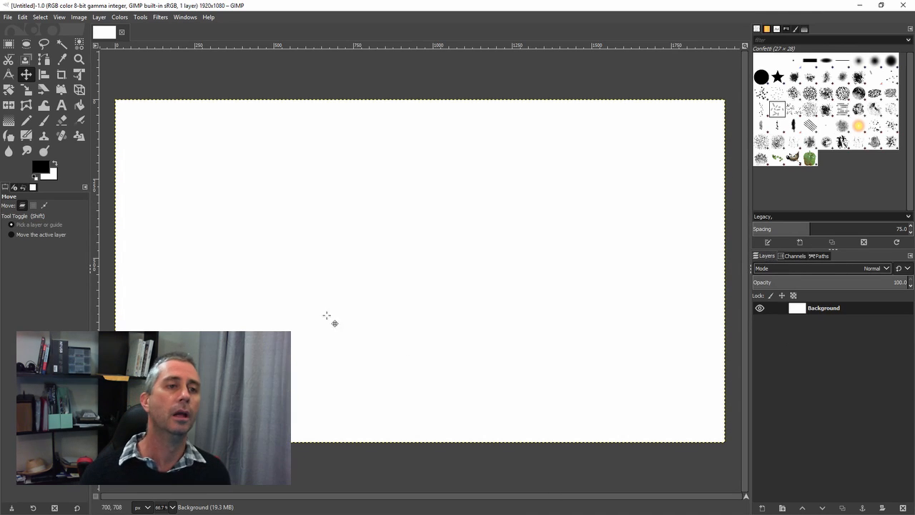
left_click(46, 61)
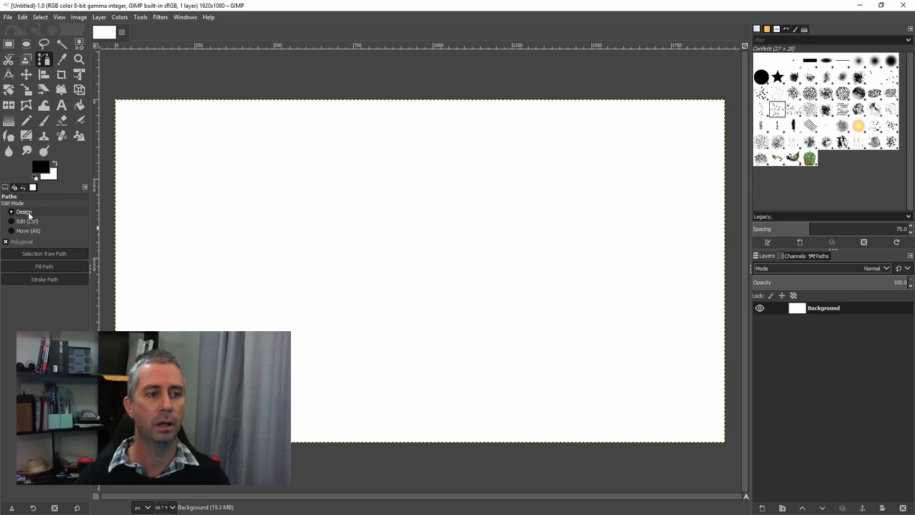
left_click(6, 242)
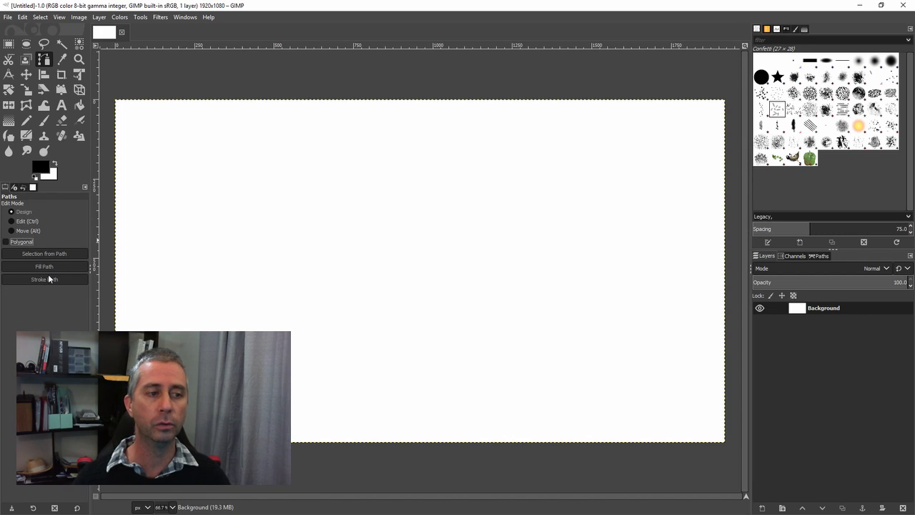
left_click(7, 243)
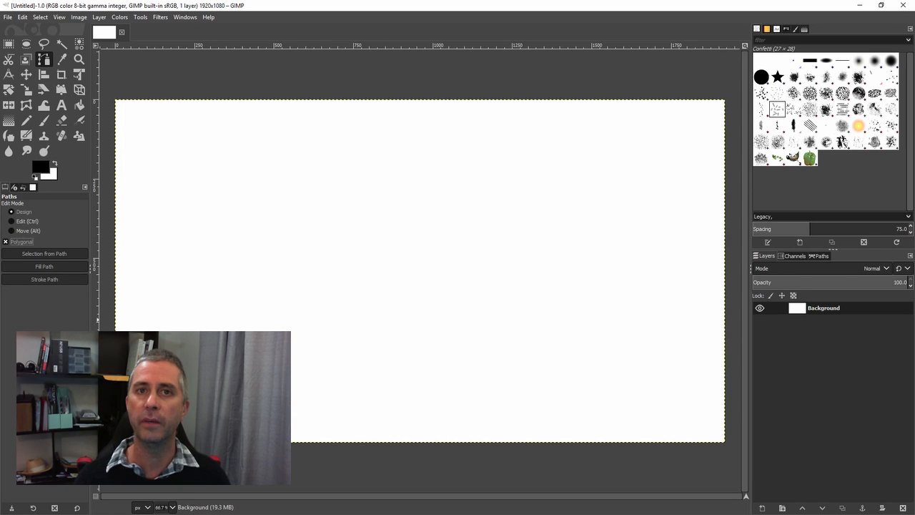
left_click(6, 242)
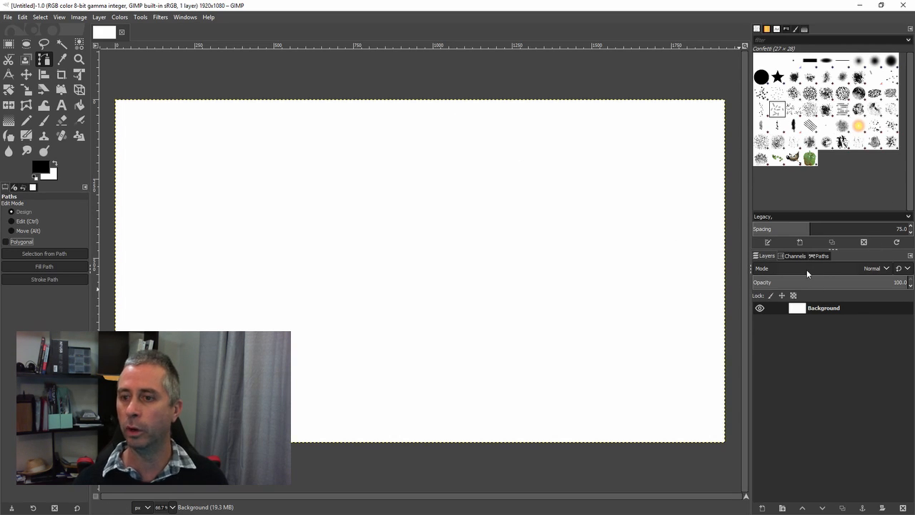
- Detach the Paths dialog from the dock as a floating window and close it
left_click(822, 256)
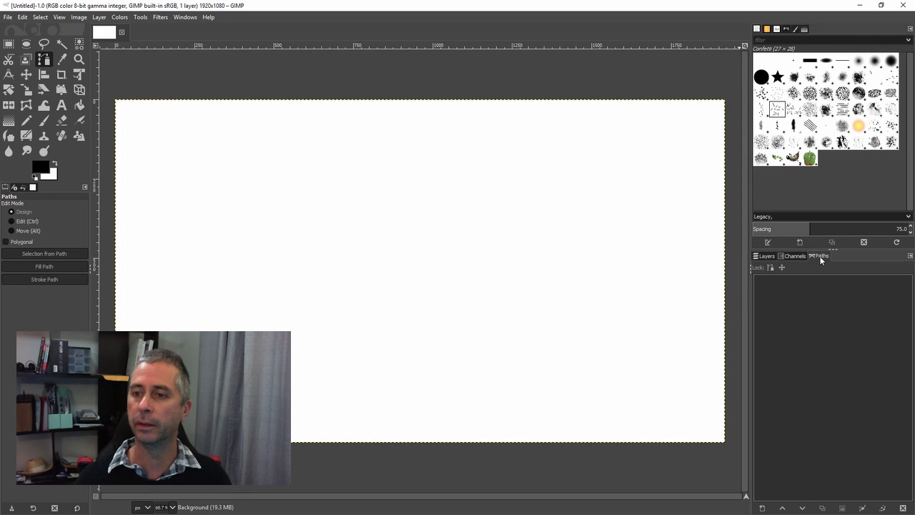
left_click_drag(821, 261, 604, 187)
left_click_drag(617, 139, 503, 88)
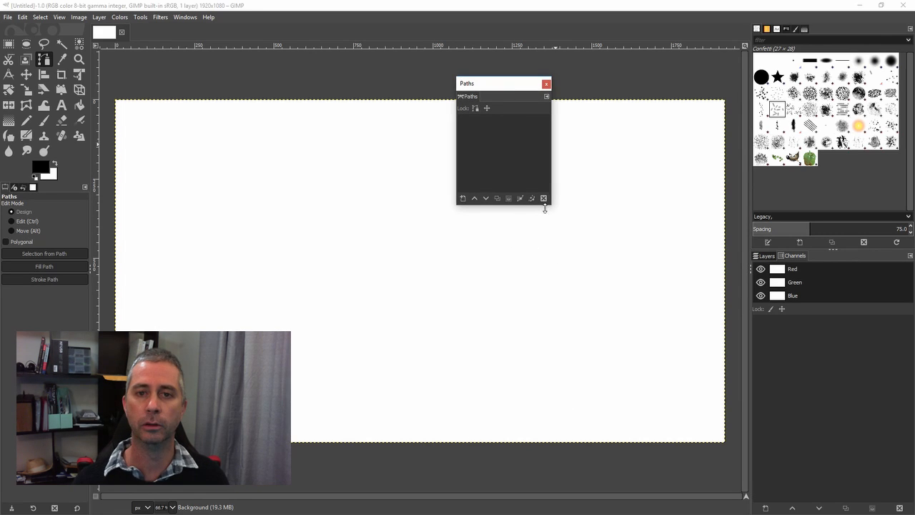
left_click(546, 85)
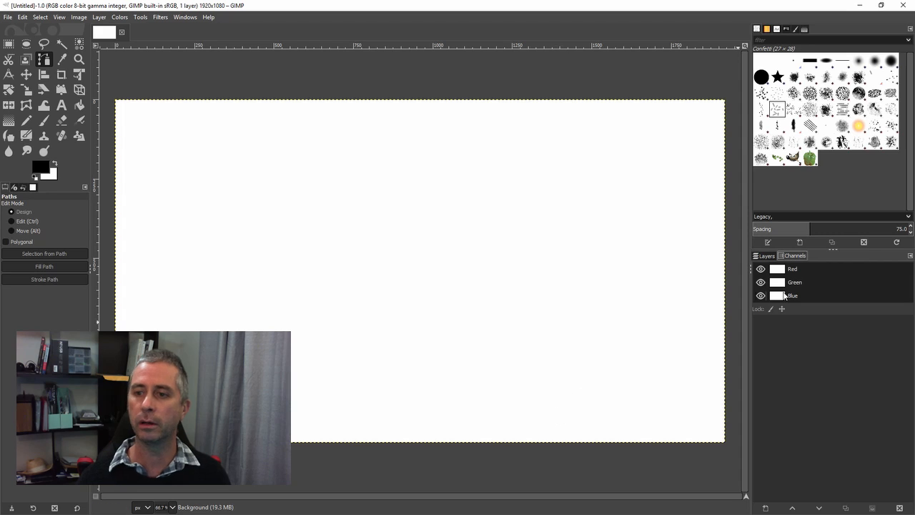
- Add the Paths dialog back to the dock beside Layers and Channels
left_click(910, 256)
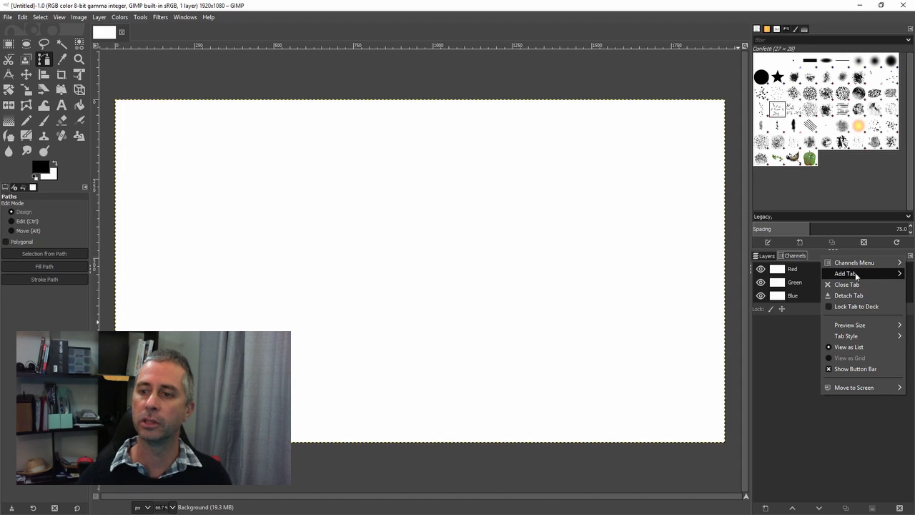
mouse_move(856, 273)
left_click(767, 241)
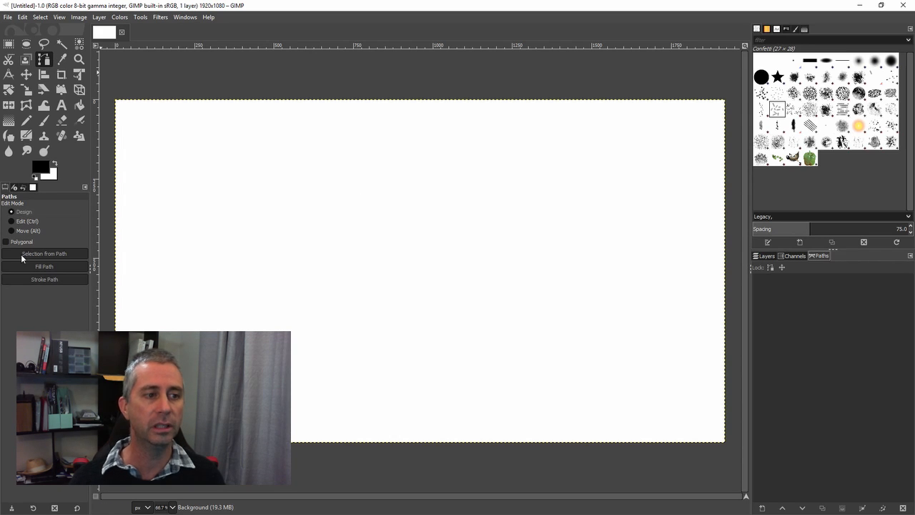
- Draw a rounded loop of six curved anchors near the canvas centre, ending beside the starting anchor
left_click_drag(351, 182, 386, 160)
left_click_drag(444, 185, 469, 207)
left_click_drag(465, 270, 429, 302)
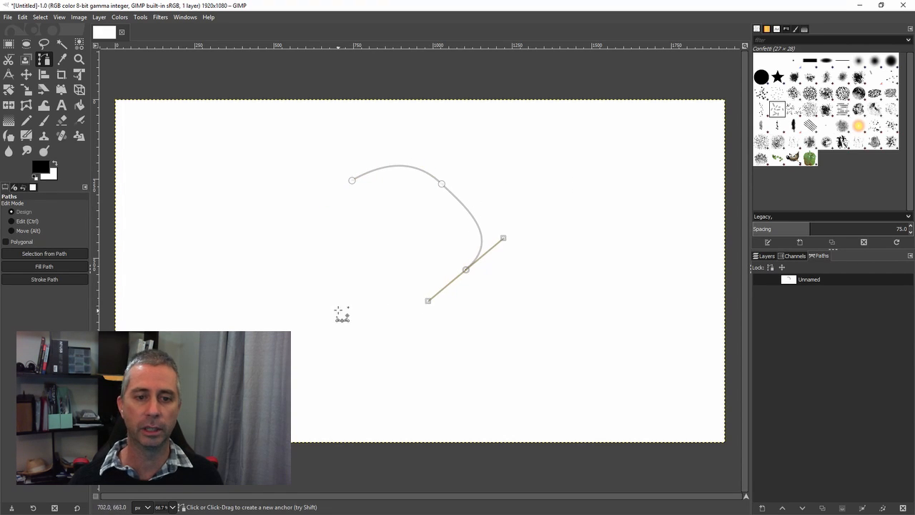
left_click_drag(339, 311, 308, 280)
left_click_drag(315, 209, 317, 187)
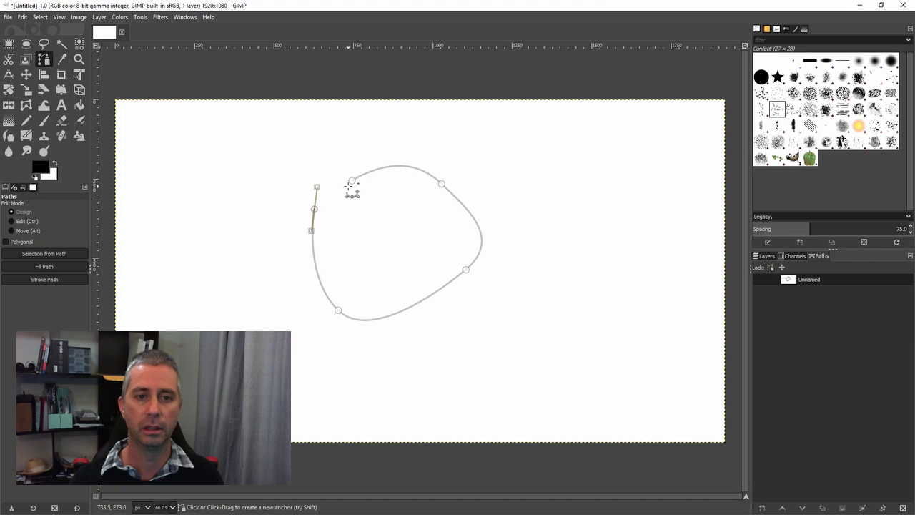
left_click(352, 182, "ctrl")
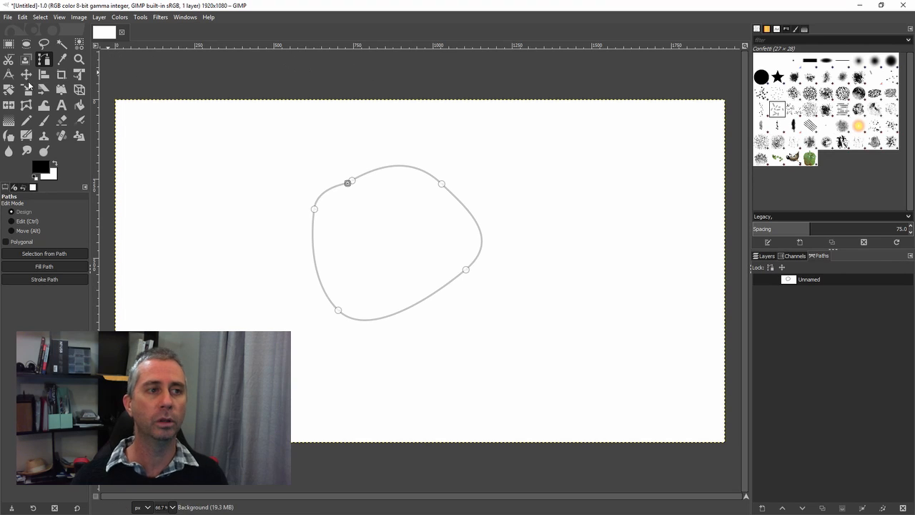
- Move the path's upper-right anchor slightly outward and adjust both of its handles to reshape the curve
left_click(442, 184)
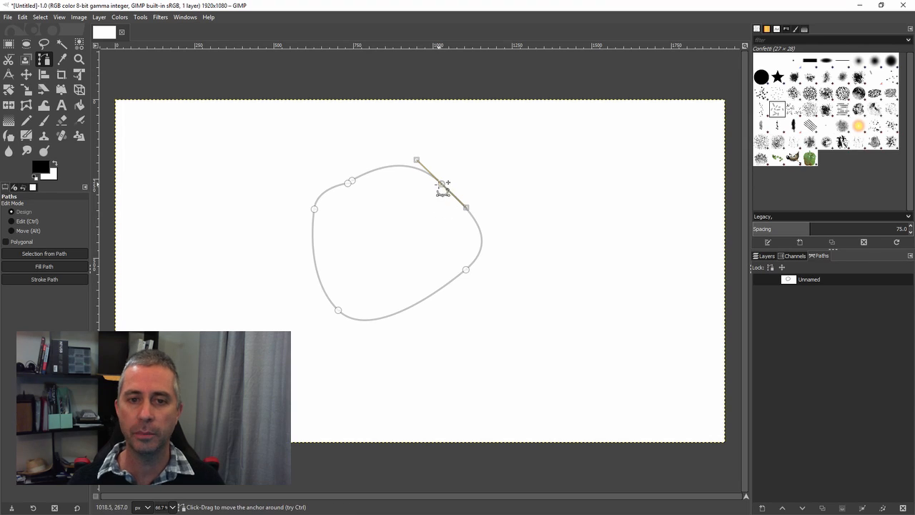
left_click_drag(443, 184, 456, 174)
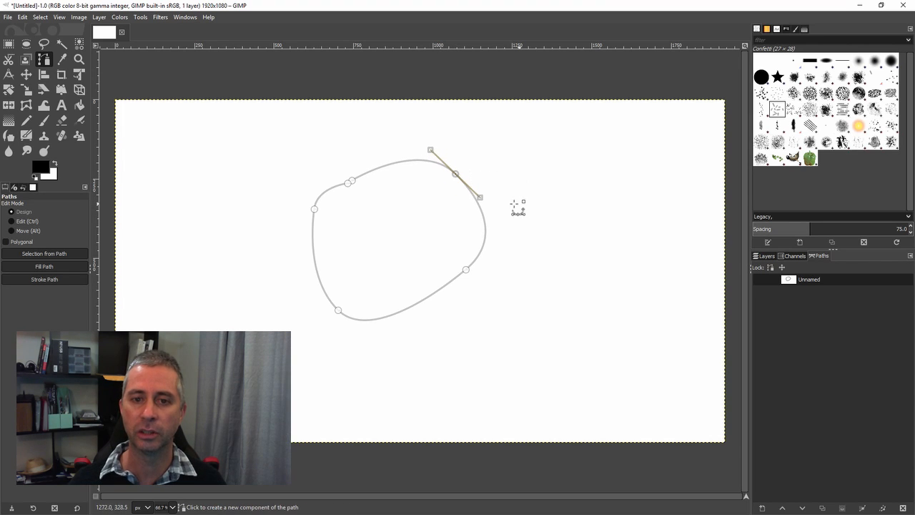
left_click_drag(485, 204, 511, 201)
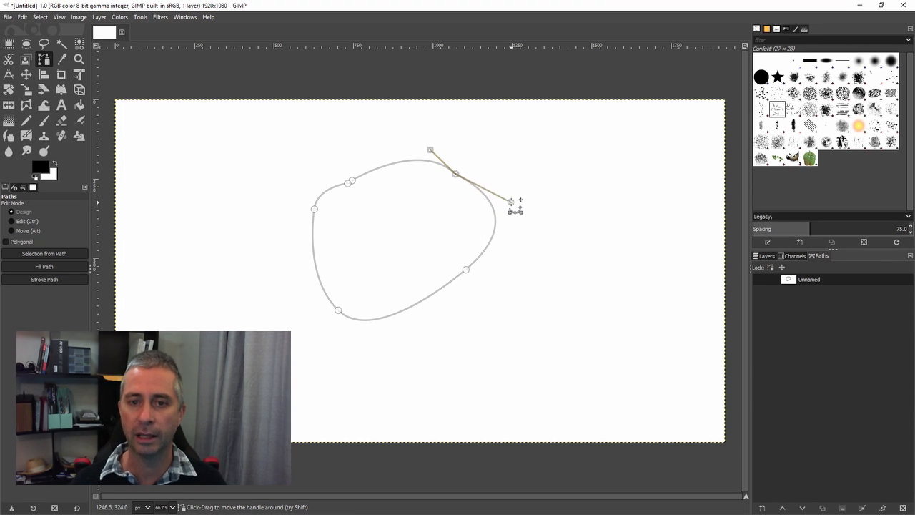
mouse_move(430, 153)
left_mouse_down()
mouse_move(415, 159)
mouse_move(423, 158)
left_mouse_up()
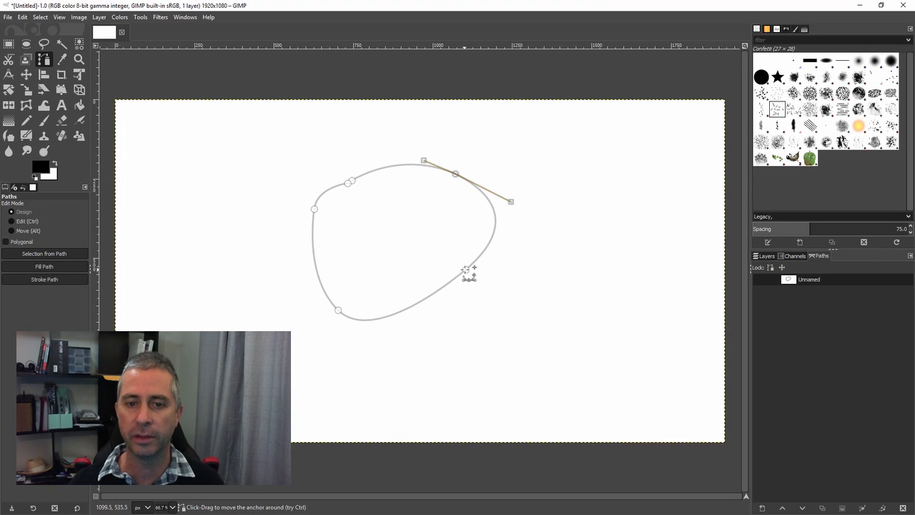
- Raise the upper-right anchor, shift the lower-right anchor outward and set the lower one's handles nearly vertical
left_click_drag(468, 267, 443, 295)
left_click_drag(455, 174, 434, 150)
left_click_drag(445, 298, 485, 225)
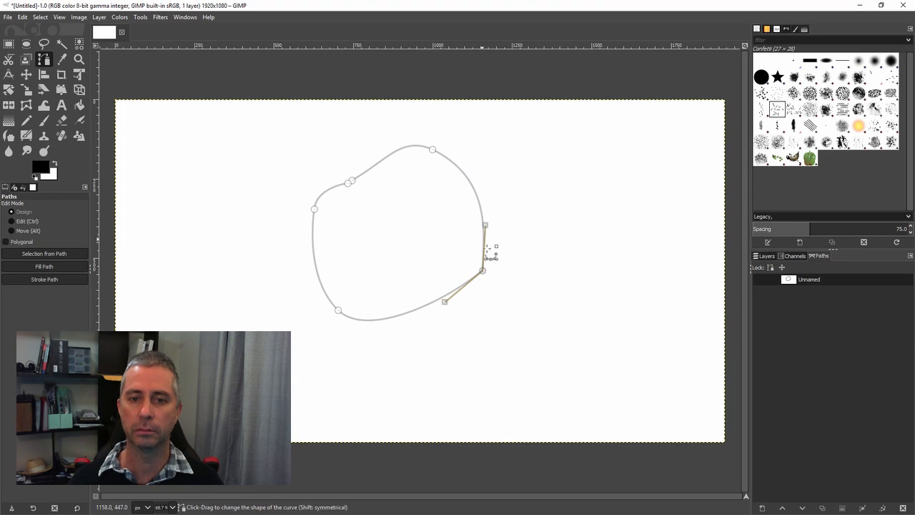
left_click_drag(446, 307, 479, 312)
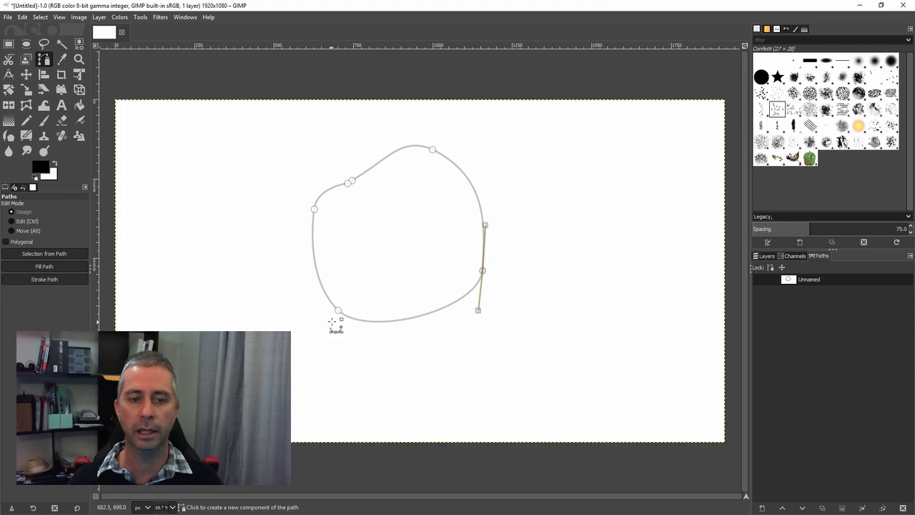
- Reposition the bottom anchor under the shape's centre and move the left-side anchors inward to form a narrower outline
left_click_drag(338, 311, 488, 318)
left_click_drag(416, 275, 417, 316)
left_click_drag(314, 209, 346, 275)
left_click_drag(351, 182, 369, 200)
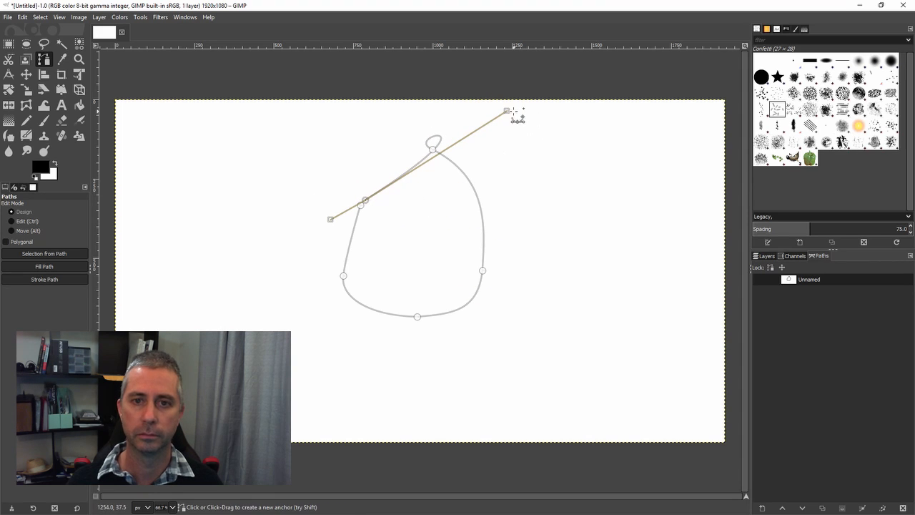
- Shorten the upper-left starting anchor's handle, then raise the top anchor and shorten its handles to form a narrow peak
left_click_drag(512, 113, 381, 167)
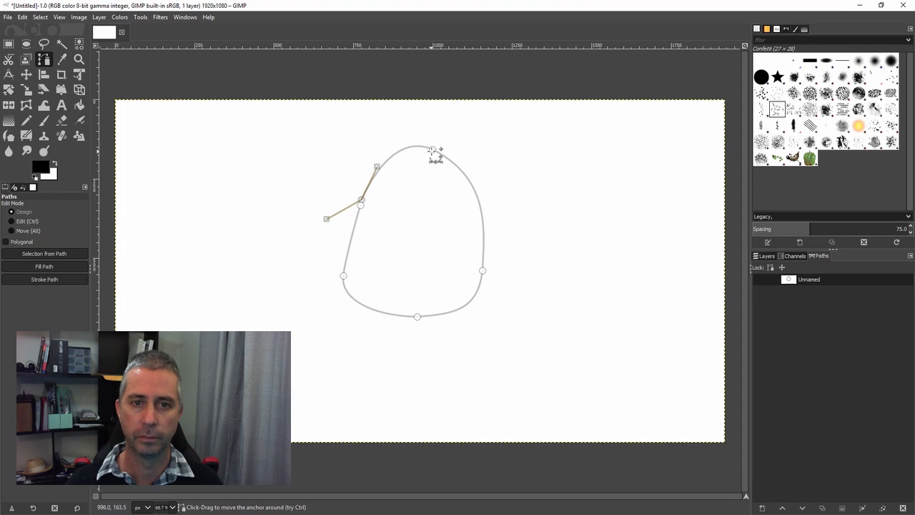
left_click_drag(434, 152, 428, 147)
left_click_drag(480, 171, 482, 156)
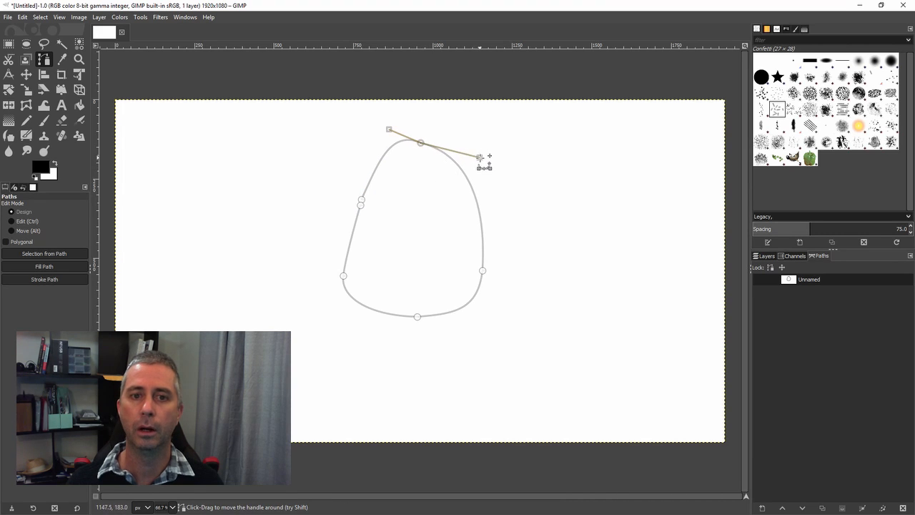
left_click_drag(390, 130, 403, 141)
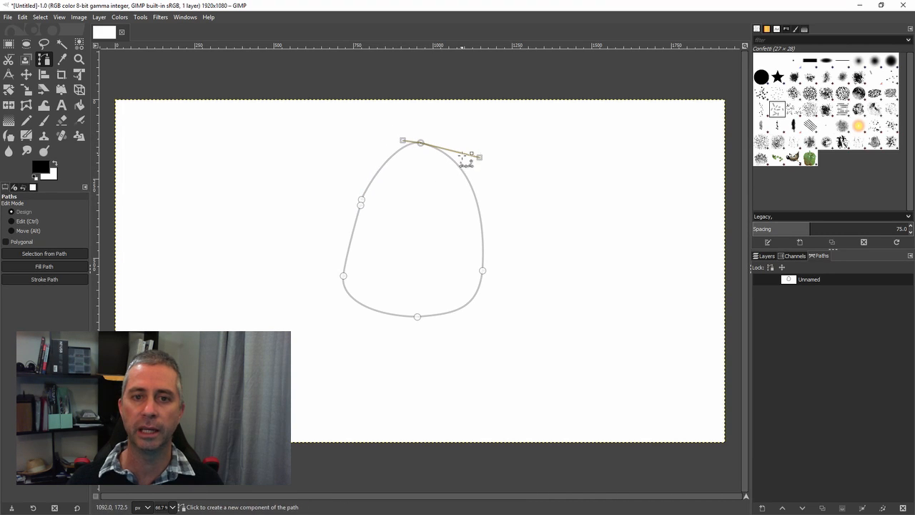
left_click_drag(482, 156, 415, 133)
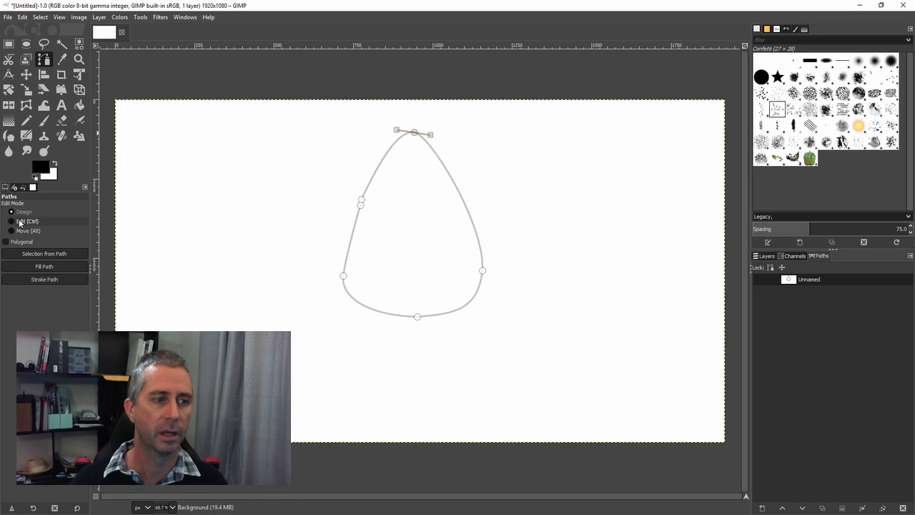
- Select the lower-right anchor in Edit mode and return the Paths tool to Design mode
key("ctrl")
left_click_drag(482, 270, 485, 226)
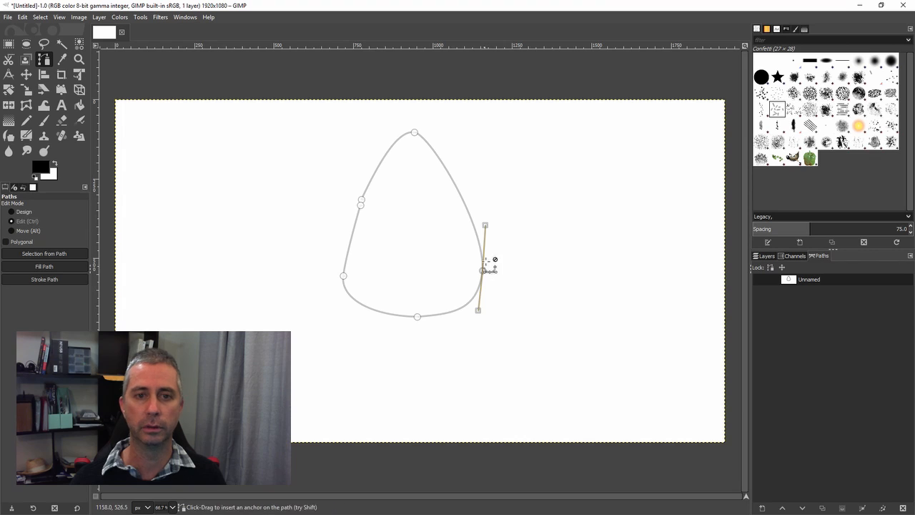
left_click(24, 212)
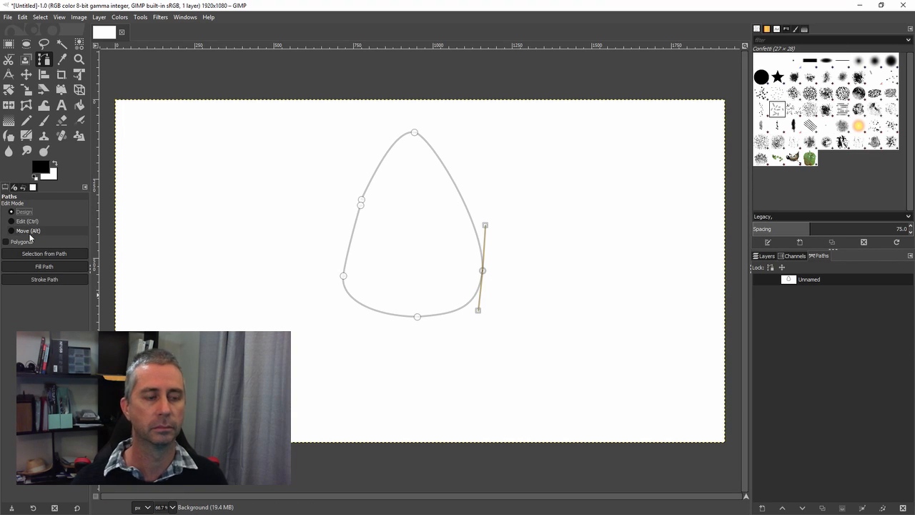
- Shift the whole path left and slightly down in Move mode, and lengthen the top anchor's handles in Edit mode to round the peak
left_click(27, 231)
left_click_drag(483, 272, 446, 280)
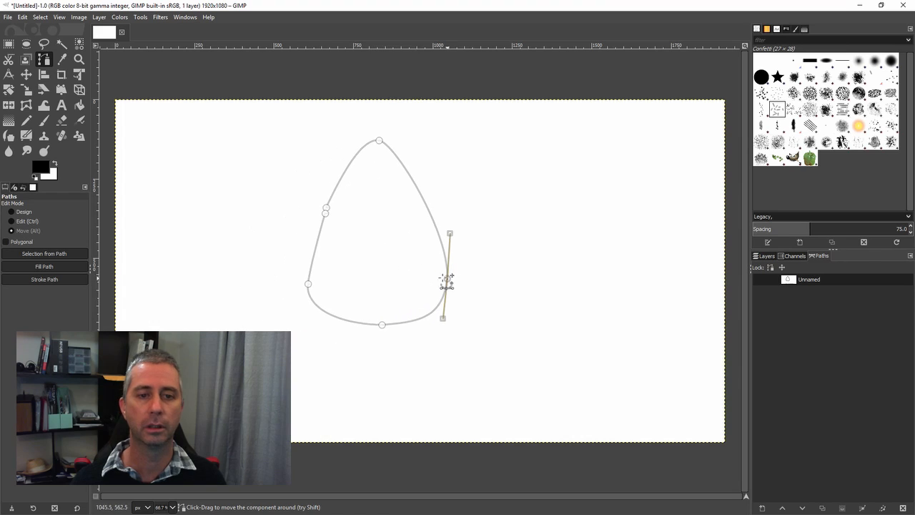
left_click(27, 221)
left_click_drag(377, 141, 343, 138)
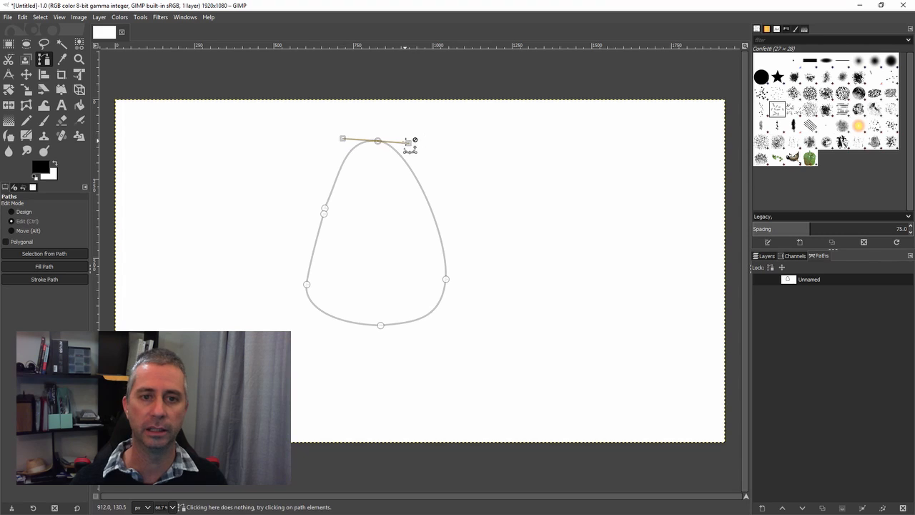
left_click_drag(409, 143, 410, 142)
- Close the path by connecting its two adjacent endpoints on the left side, and pull in the protruding handle to smooth the joint
left_click(325, 209)
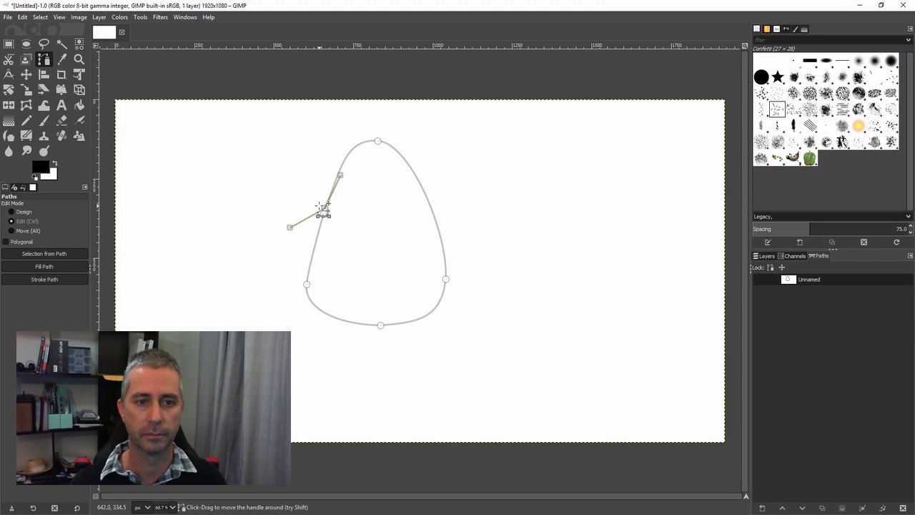
left_click_drag(329, 209, 322, 213)
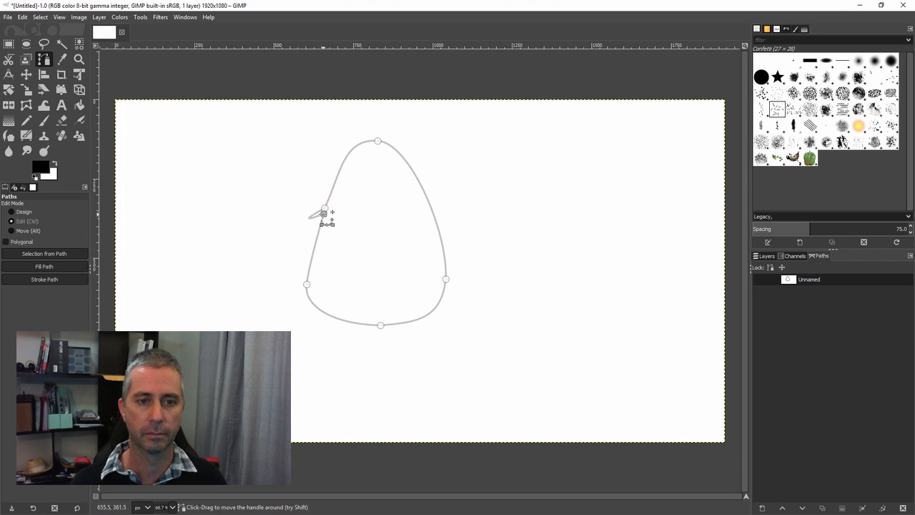
key("ctrl+z")
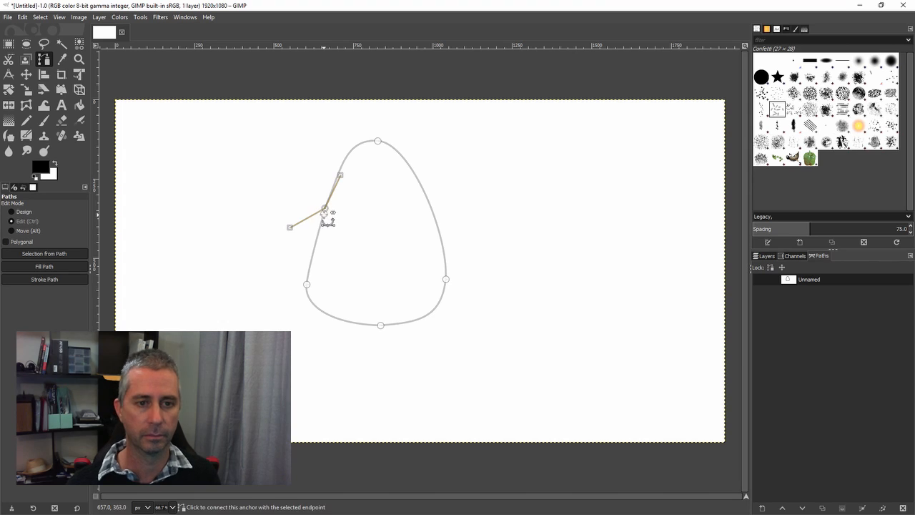
left_click_drag(324, 215, 321, 214)
key("ctrl+z")
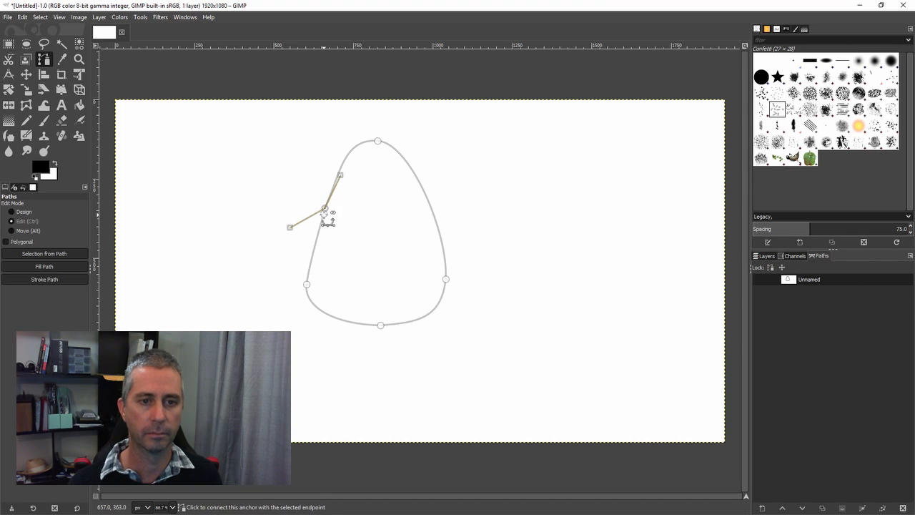
left_click(324, 214, "ctrl")
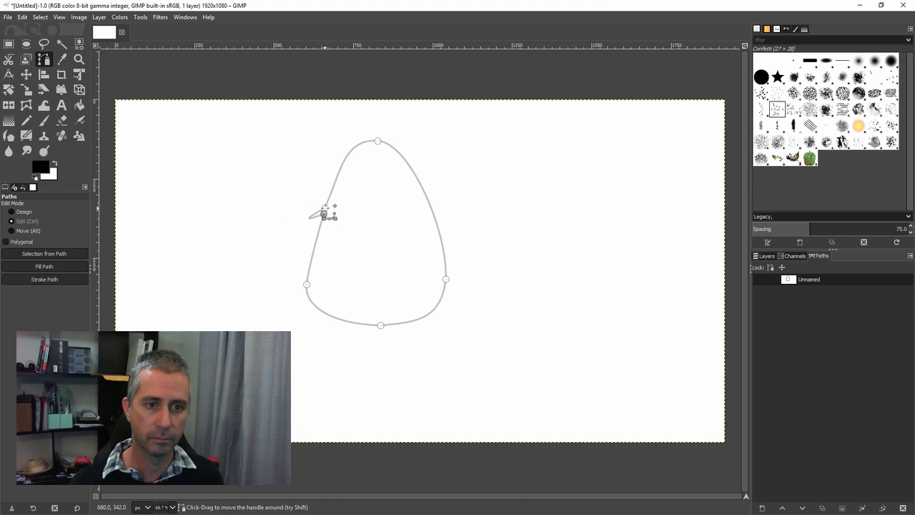
mouse_move(324, 213)
left_mouse_down()
mouse_move(296, 231)
mouse_move(326, 214)
left_mouse_up()
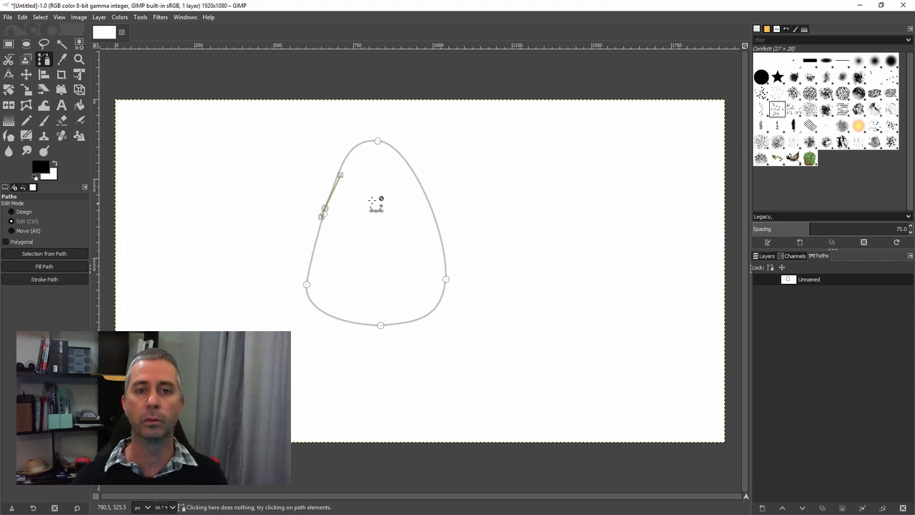
left_click(44, 279)
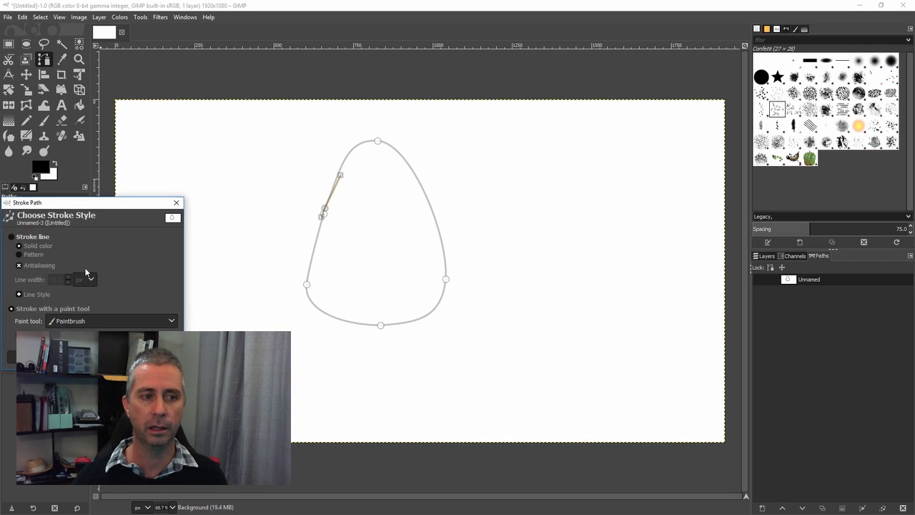
left_click_drag(74, 207, 602, 134)
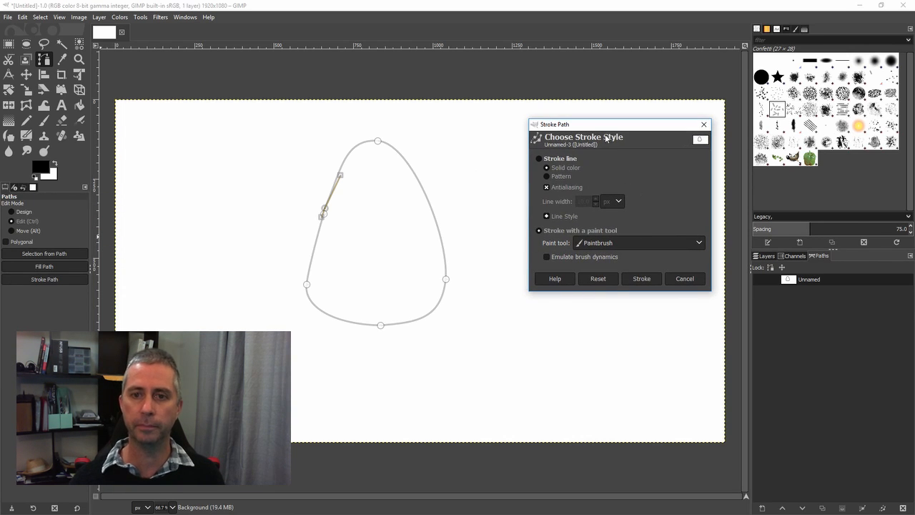
left_click(704, 125)
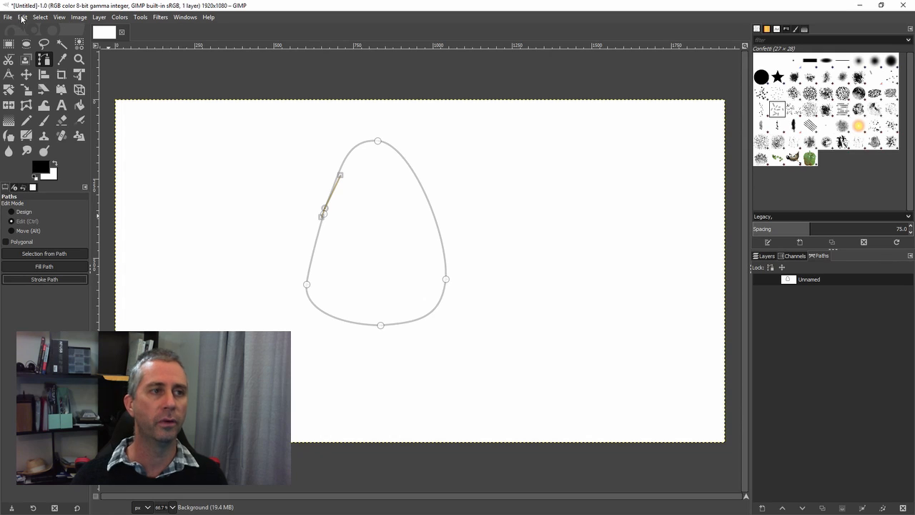
- Open the Stroke Path settings clear of the path and set the Paintbrush to Acrylic 04 at size about 71
left_click(22, 18)
left_click(37, 264)
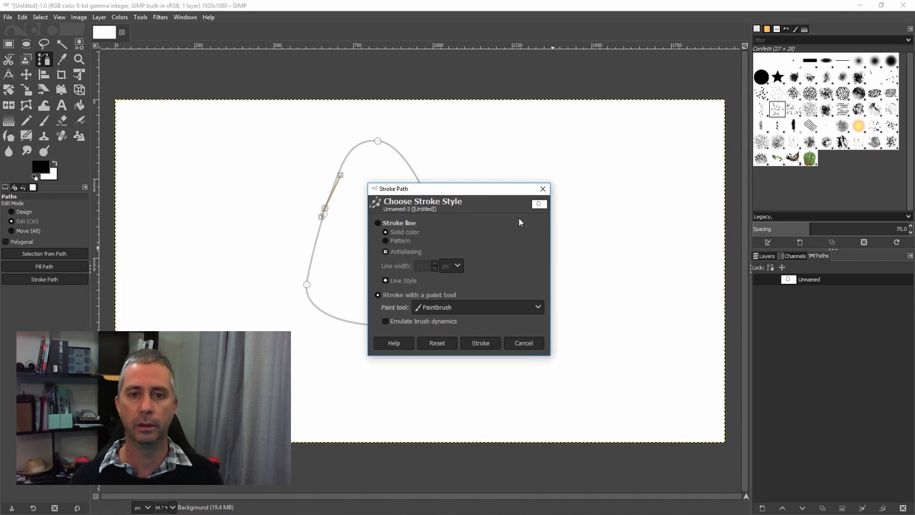
left_click_drag(472, 195, 625, 100)
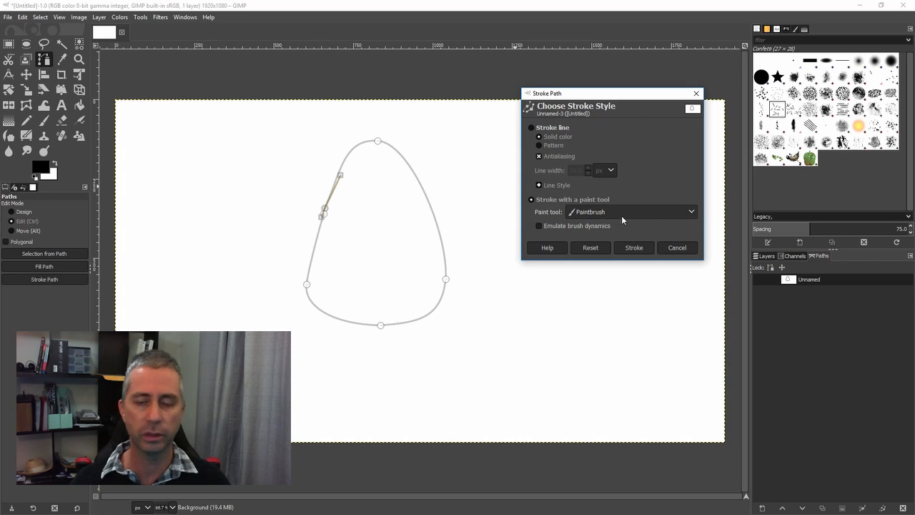
left_click(43, 120)
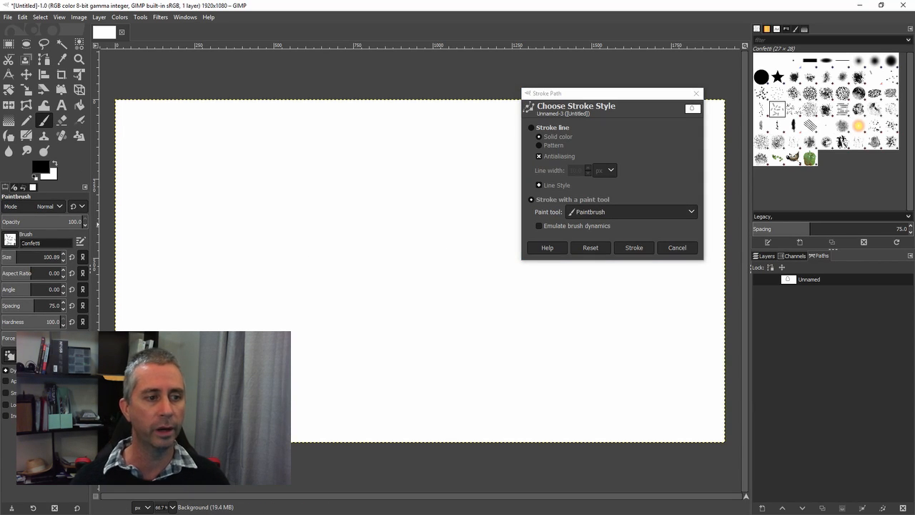
left_click(10, 239)
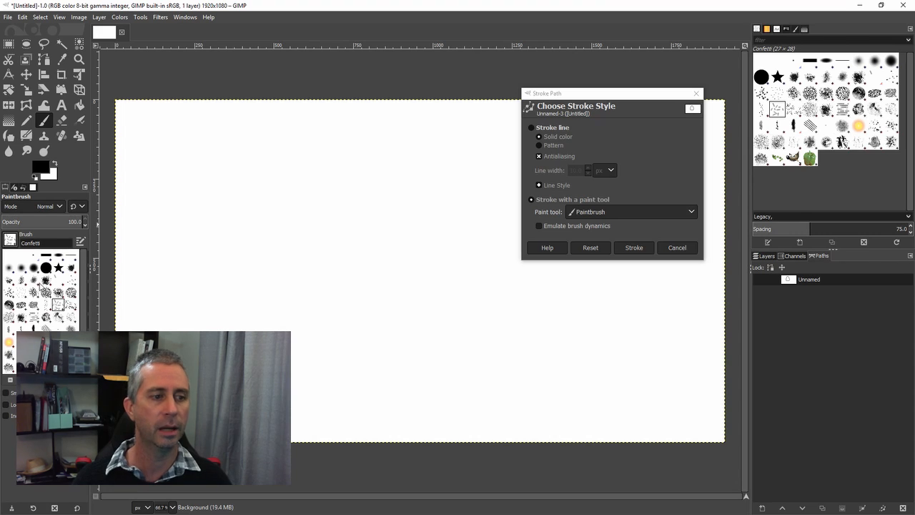
left_click(35, 283)
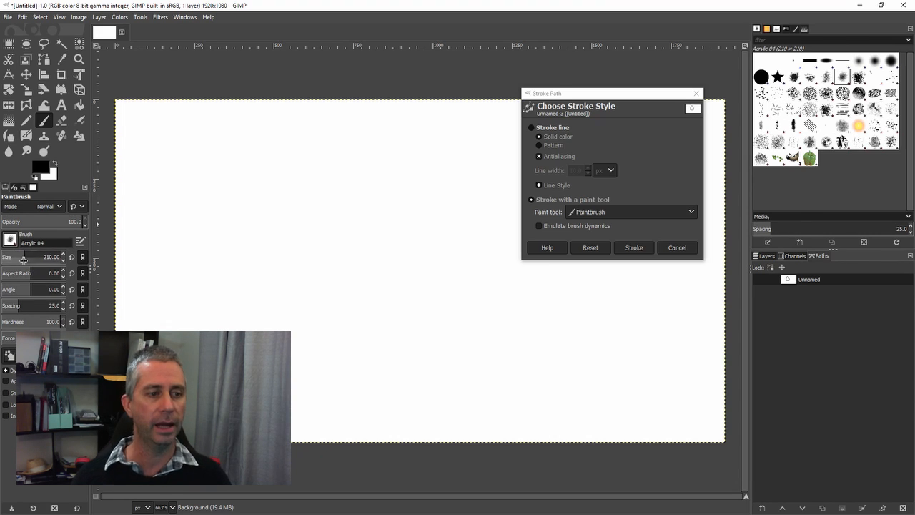
left_click_drag(23, 257, 13, 257)
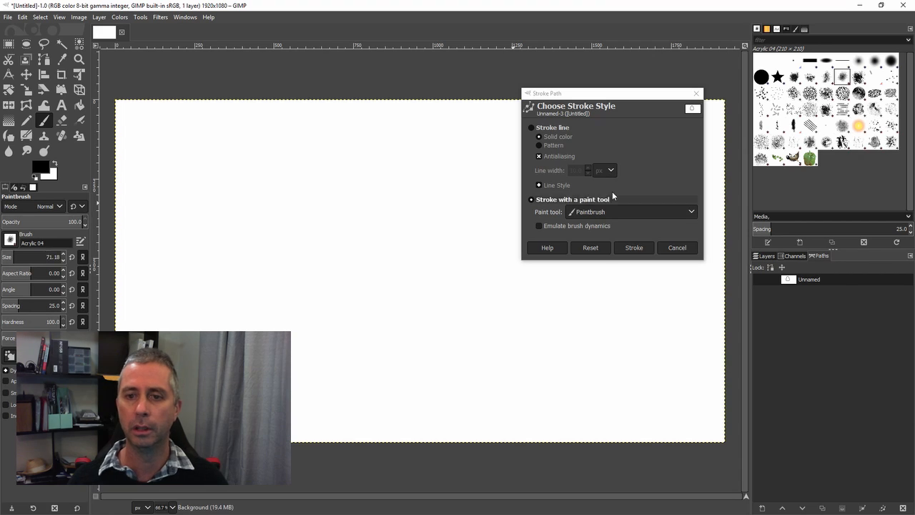
- Make the path visible and reactivate its anchors with the Paths tool
left_click(759, 280)
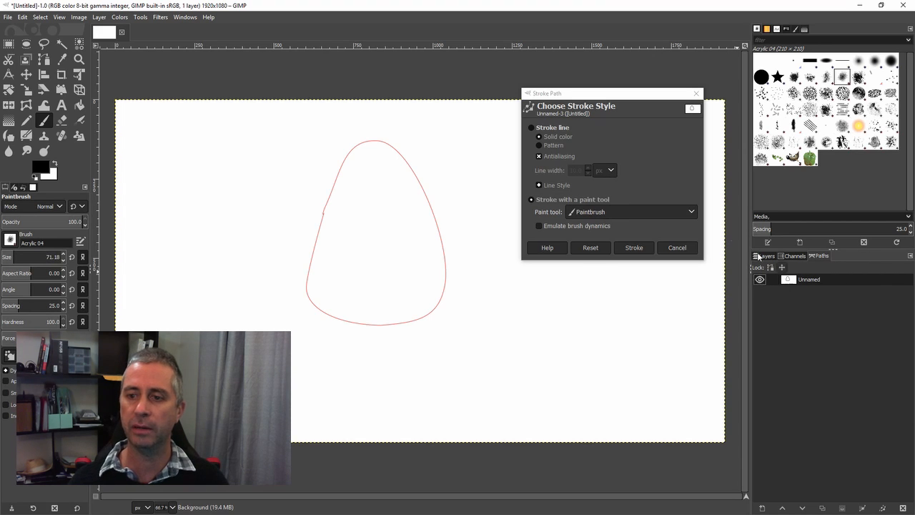
left_click(44, 60)
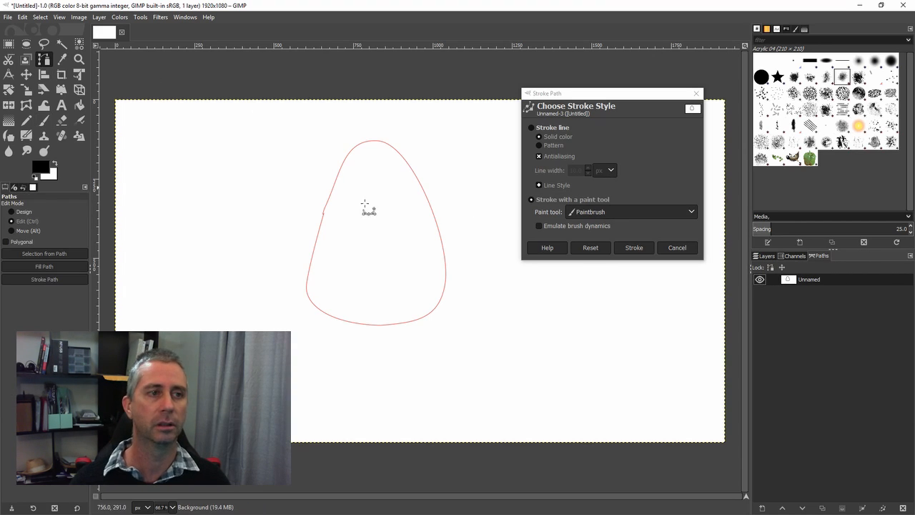
left_click(427, 202)
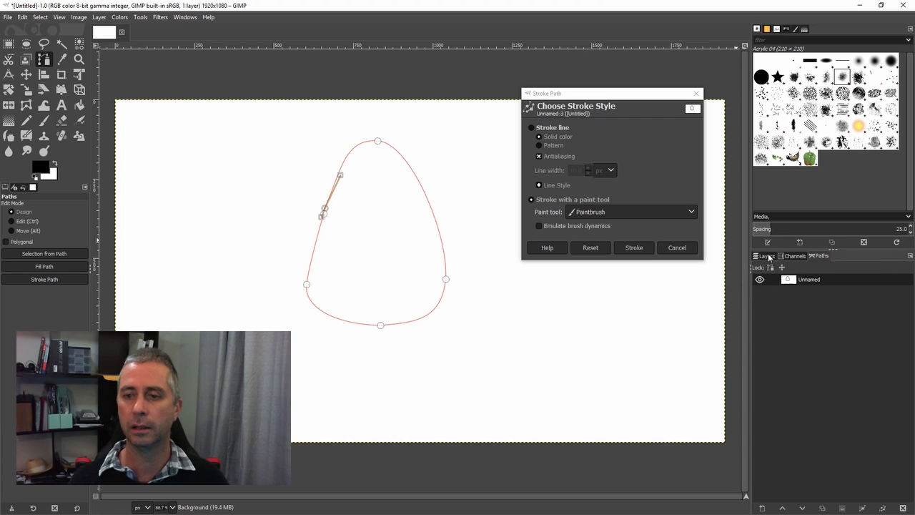
- Try stroking the path with the Paintbrush, and undo that stroke
left_click(625, 94)
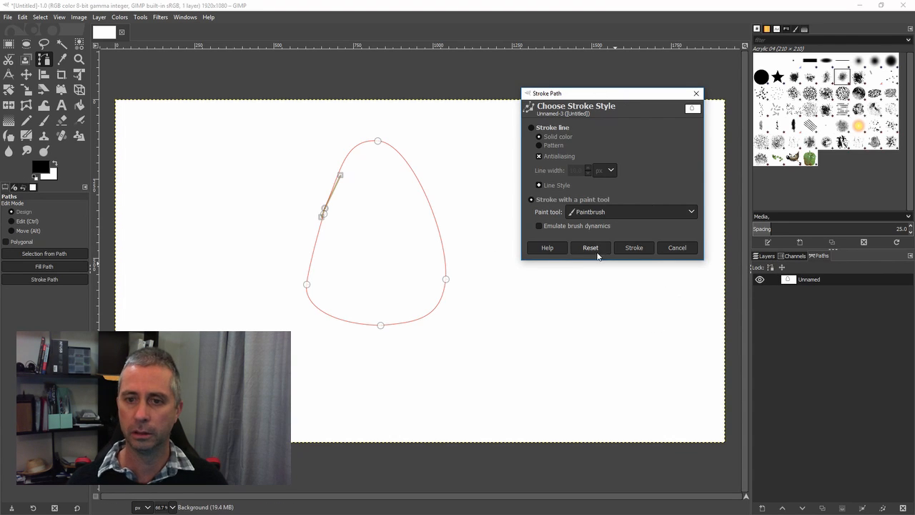
left_click(635, 248)
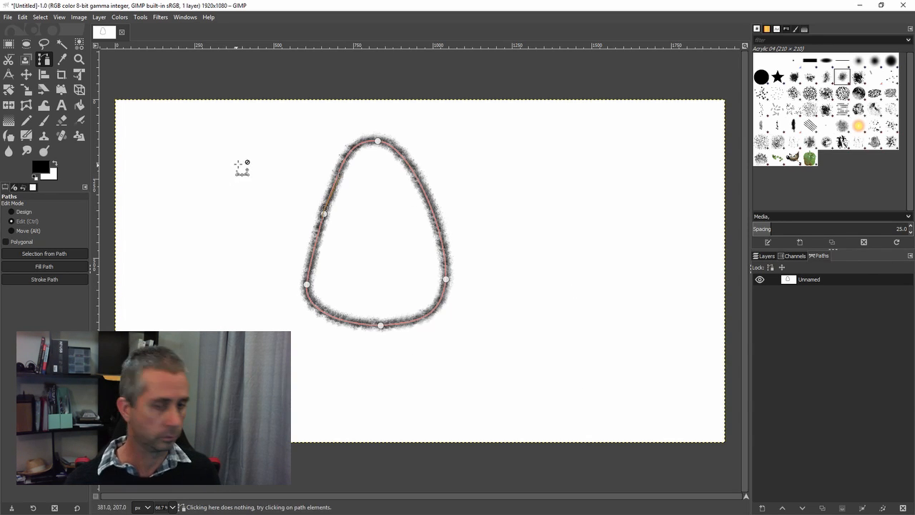
key("ctrl+z")
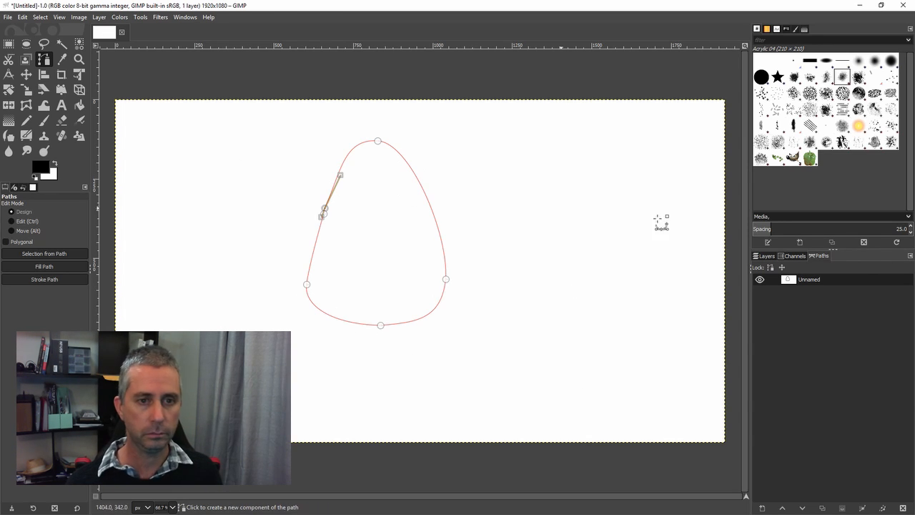
- Stroke the path on the Background layer as a solid color line 10 px wide
left_click(42, 280)
mouse_move(47, 205)
left_mouse_down()
mouse_move(566, 143)
mouse_move(580, 120)
left_mouse_up()
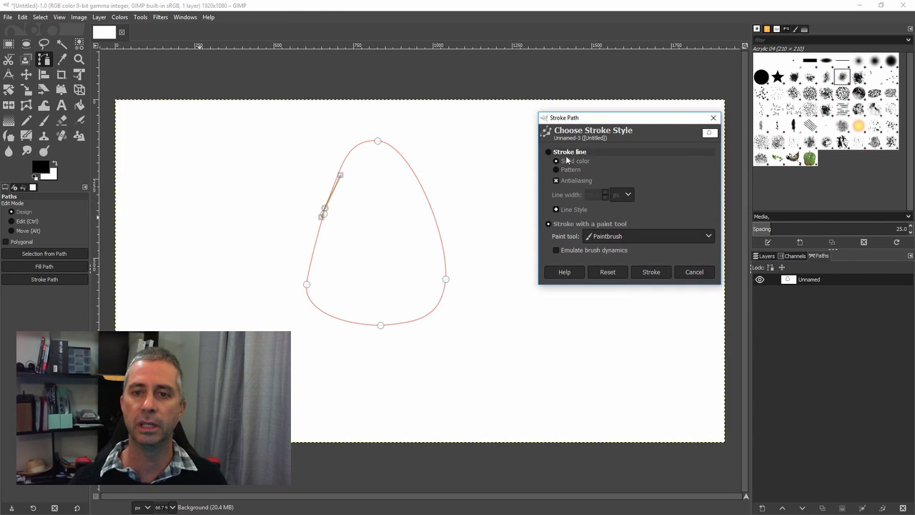
left_click(549, 153)
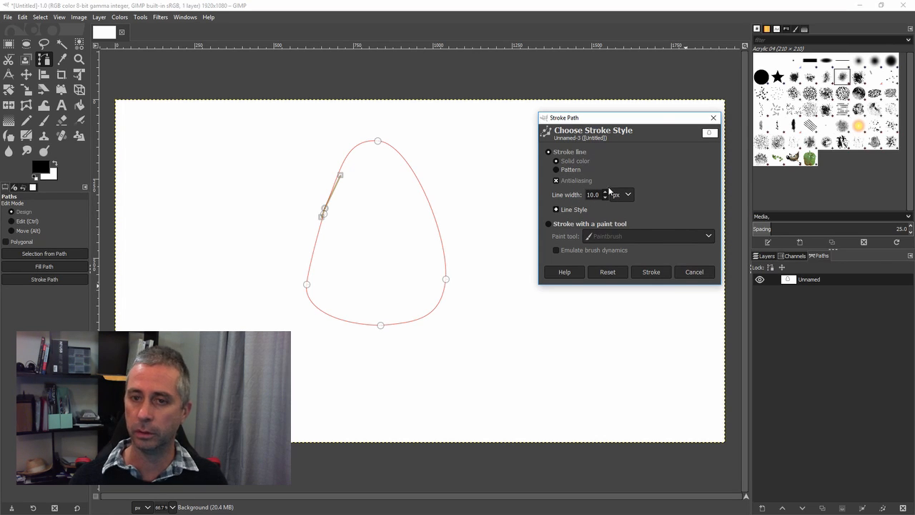
left_click(651, 272)
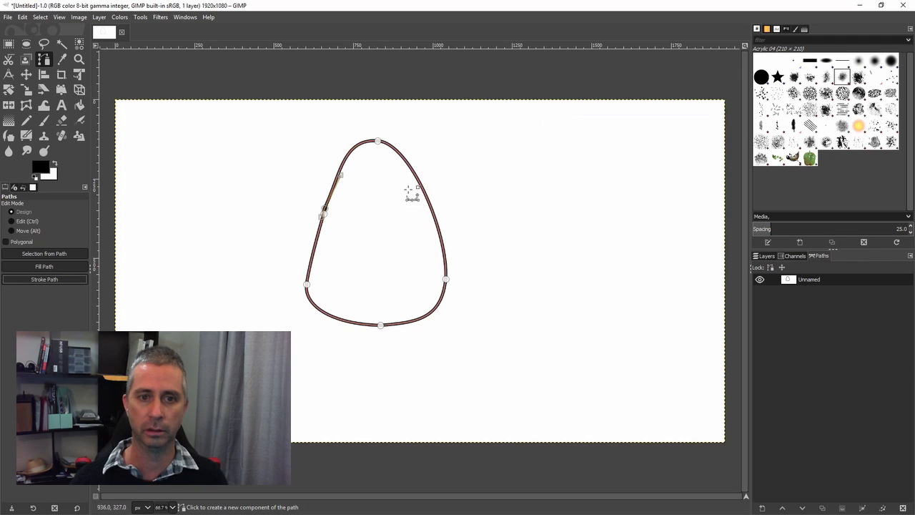
- Hide the path to inspect the stroked outline with the Move tool active, and undo both the hiding and the line stroke
left_click(761, 280)
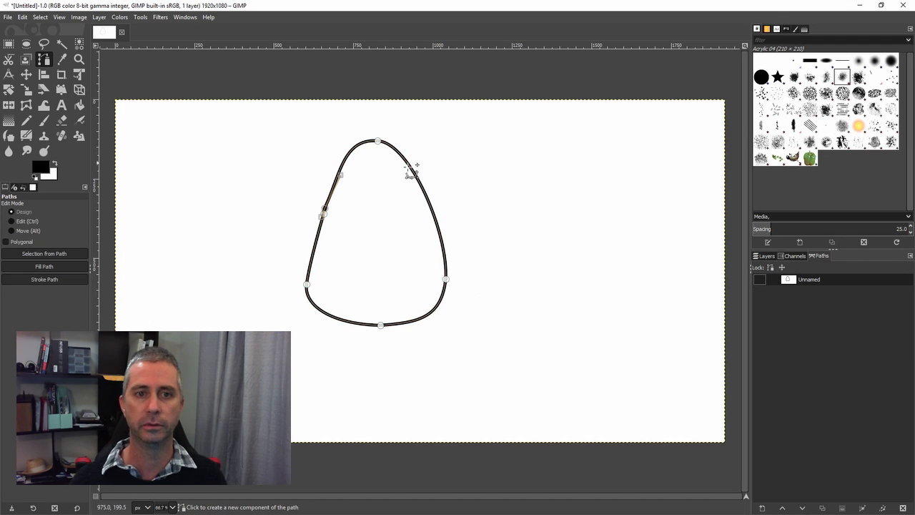
left_click(765, 256)
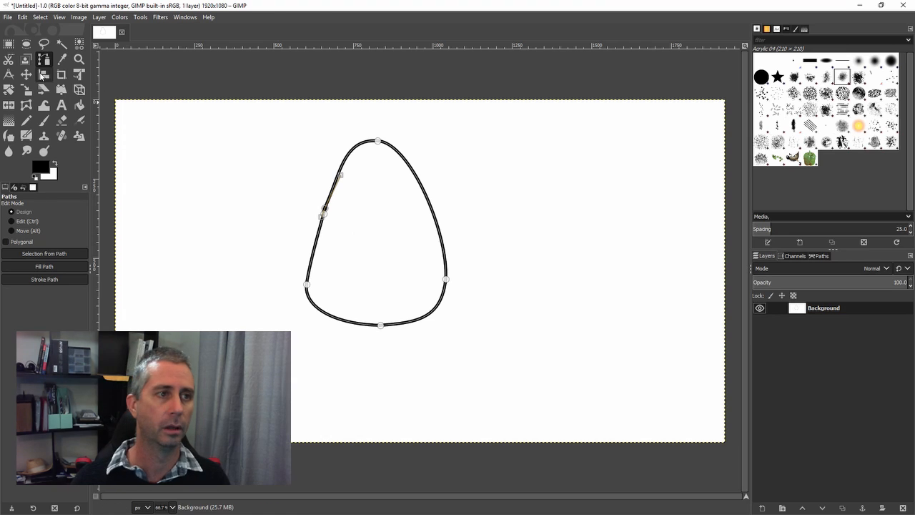
key("m")
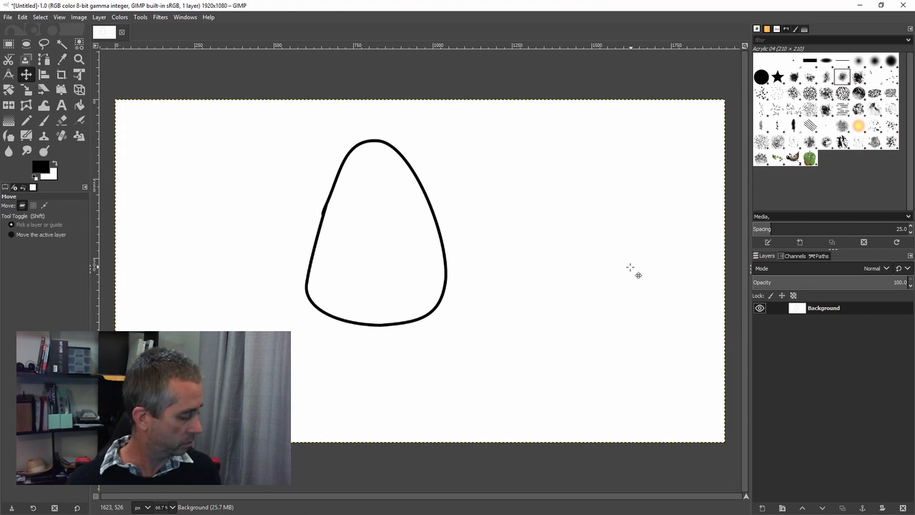
key("ctrl+z")
key("ctrl+z")
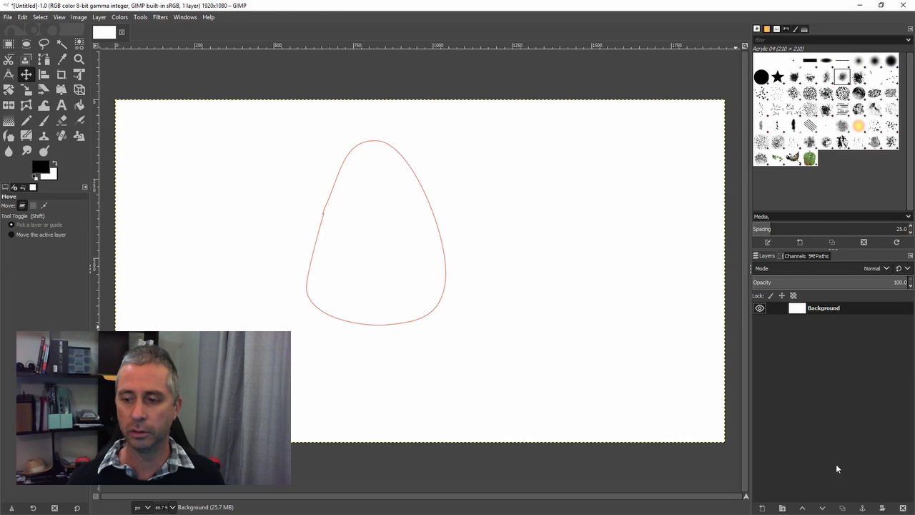
- Add a transparent 1920 × 1080 px layer named default above the Background
left_click(763, 508)
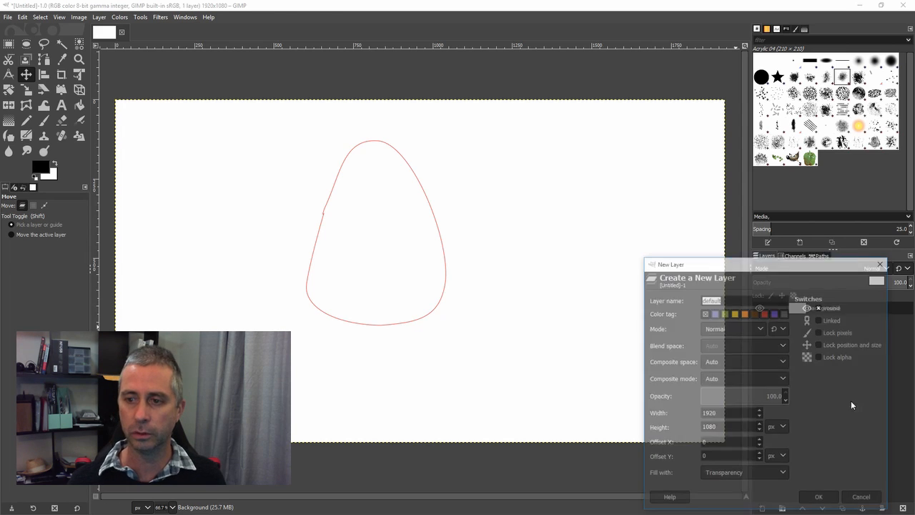
left_click(820, 499)
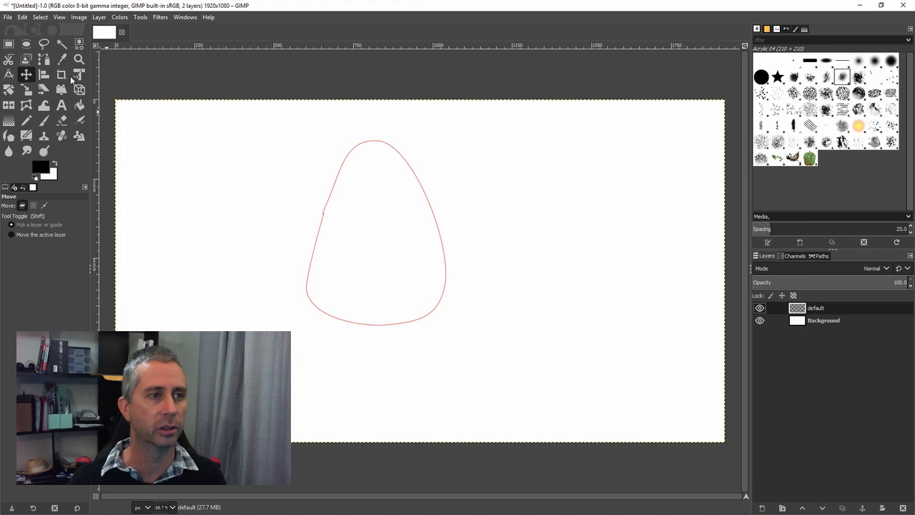
- Reactivate the path with the Paths tool and stroke it on the default layer as a solid color line 10 px wide
left_click(43, 59)
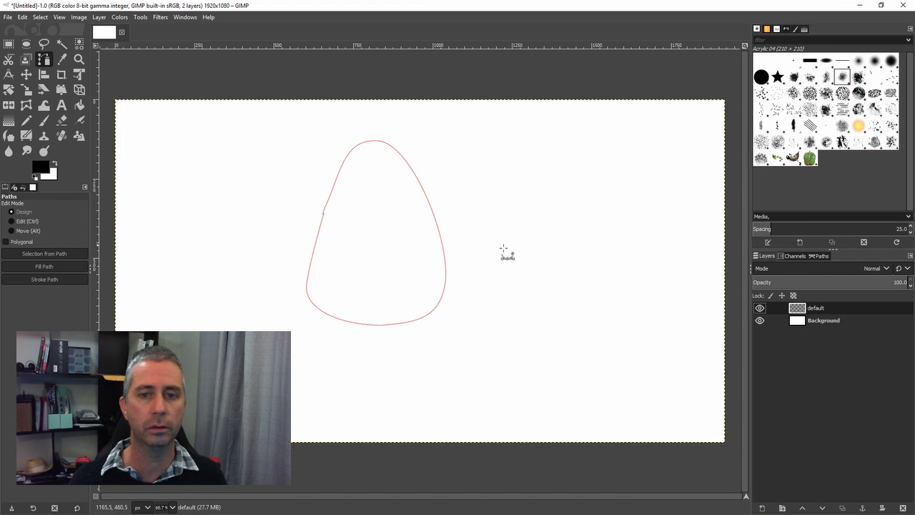
left_click(822, 255)
left_click(443, 234)
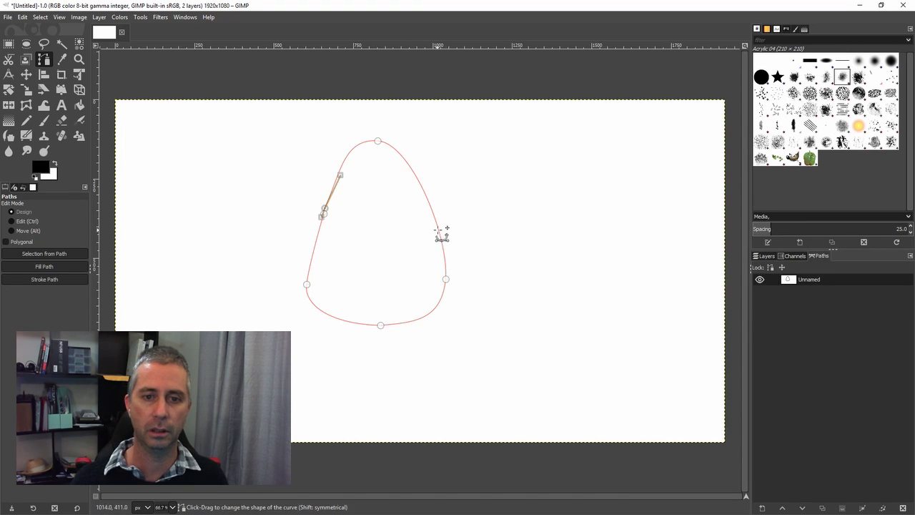
left_click(441, 235)
left_click(324, 212)
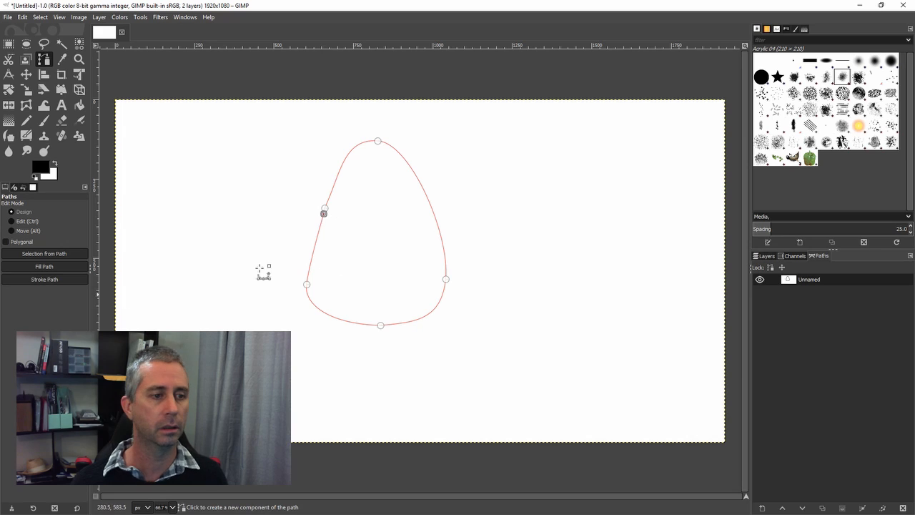
left_click(43, 281)
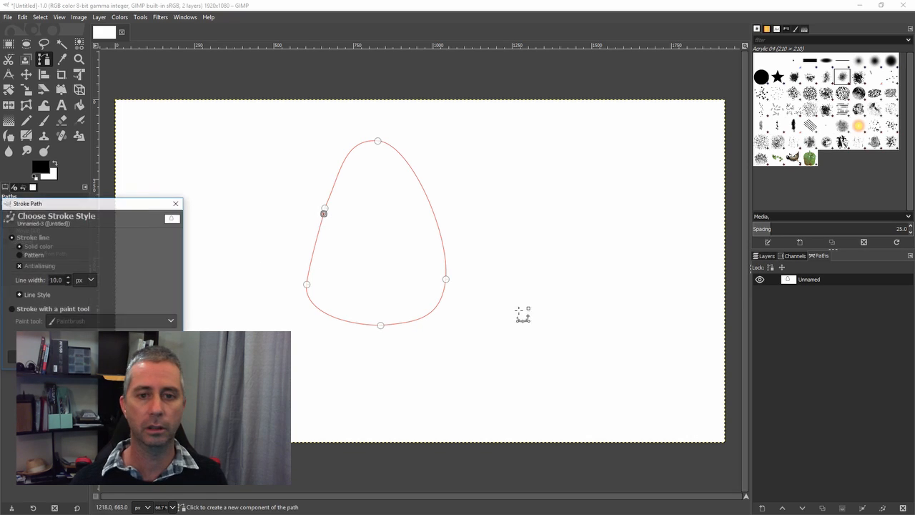
mouse_move(69, 207)
left_mouse_down()
mouse_move(636, 131)
mouse_move(613, 127)
left_mouse_up()
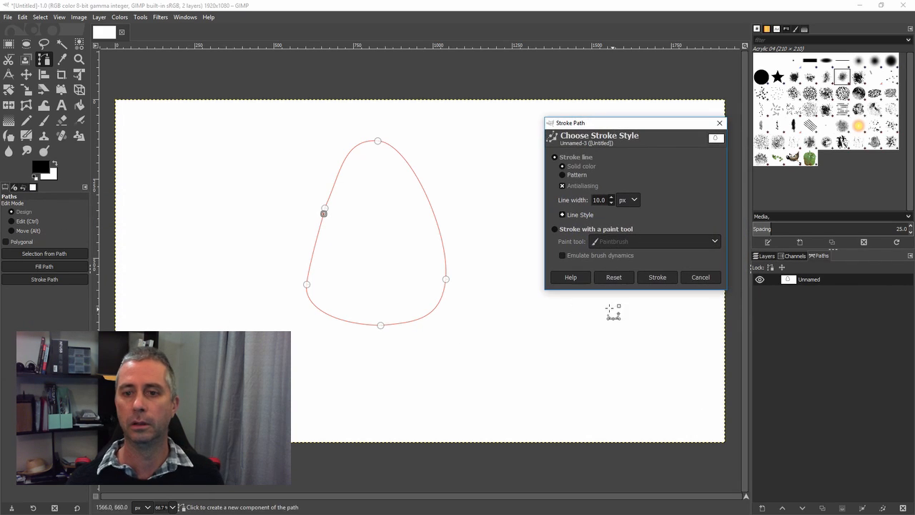
left_click(658, 277)
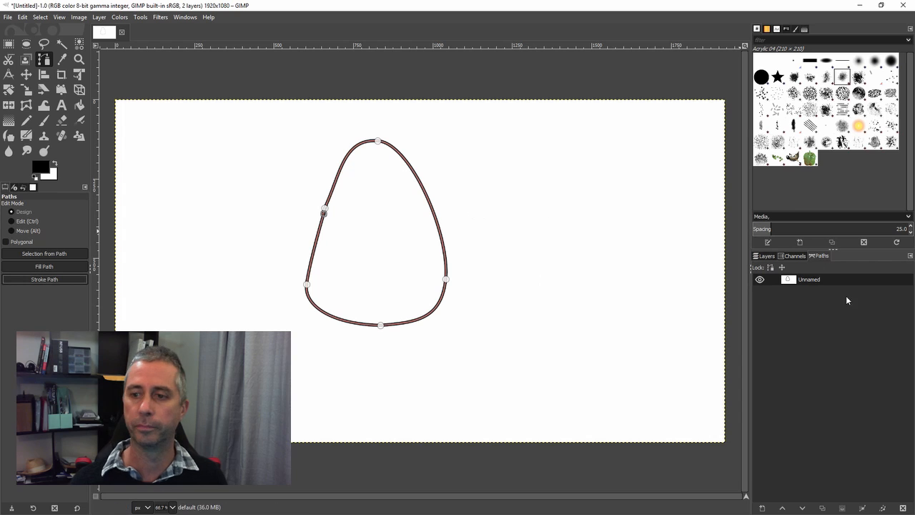
- Hide and re-show the Background layer to inspect the separate stroke, make Background the active layer and return to the path list
left_click(766, 256)
left_click(760, 321)
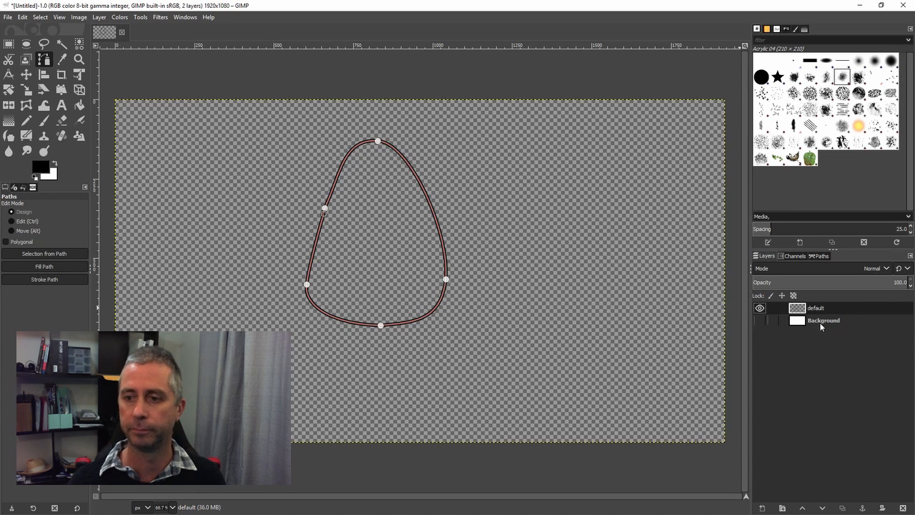
left_click(760, 320)
left_click(820, 256)
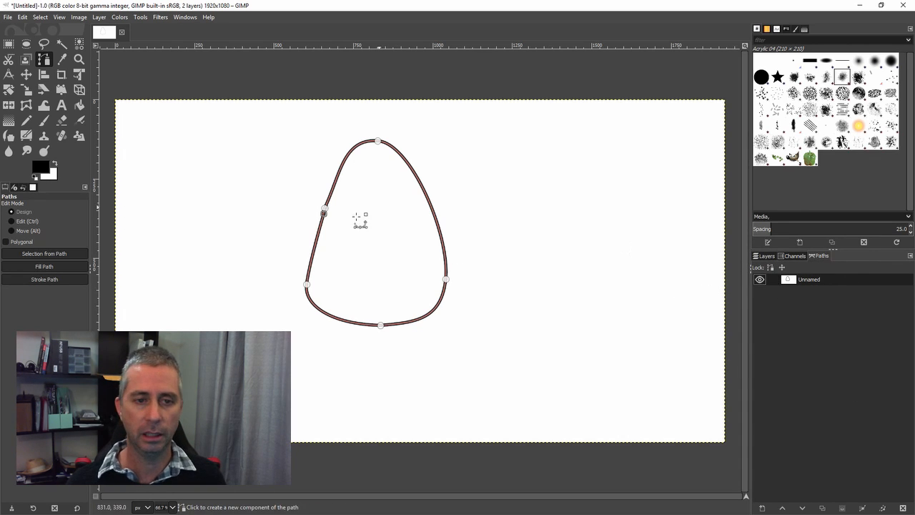
- Fill the path on the Background layer with solid dark blue (150c9e), keeping antialiasing on
left_click(46, 268)
left_click_drag(55, 231, 550, 119)
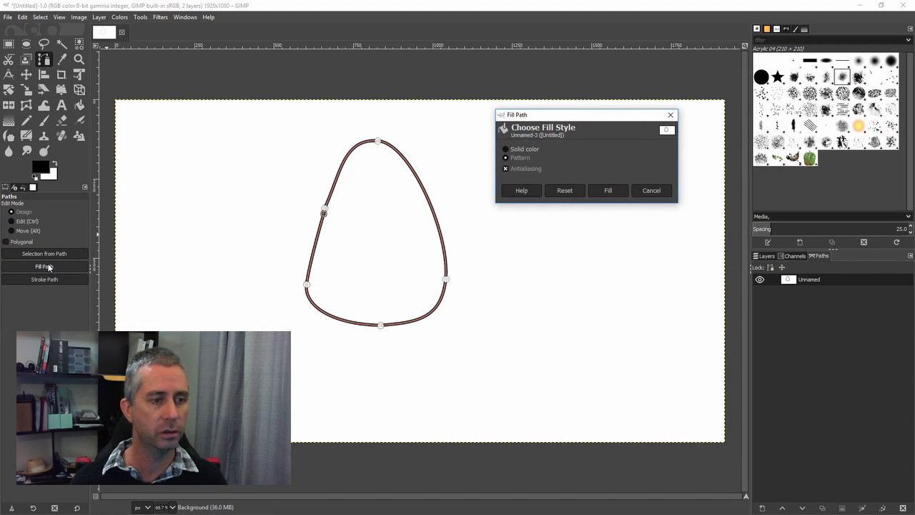
left_click(25, 17)
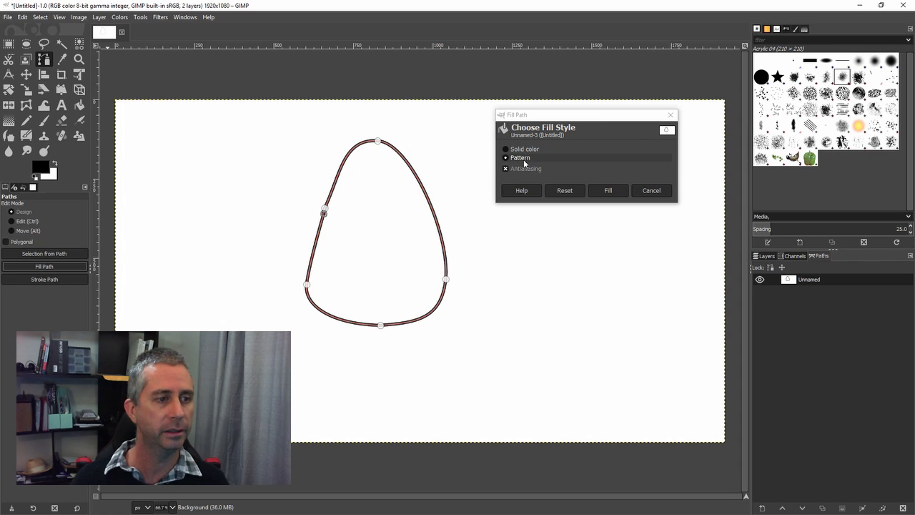
left_click(766, 29)
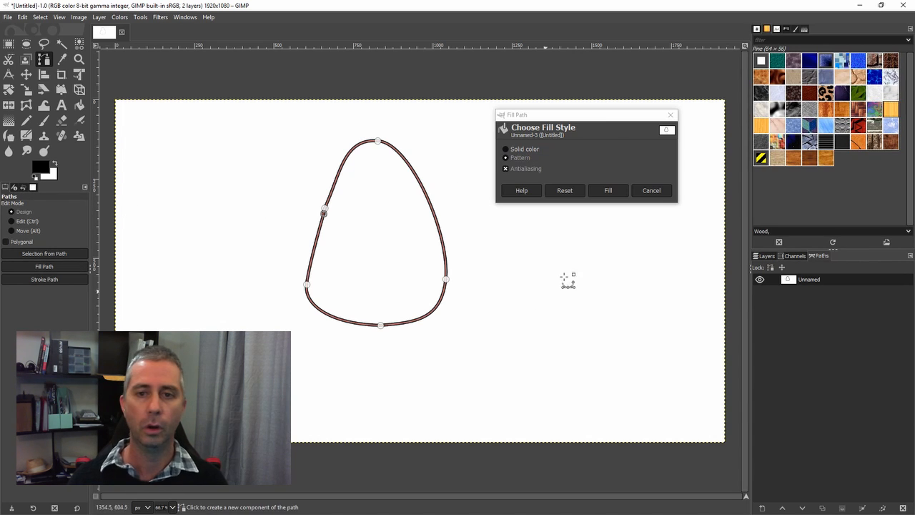
left_click(518, 149)
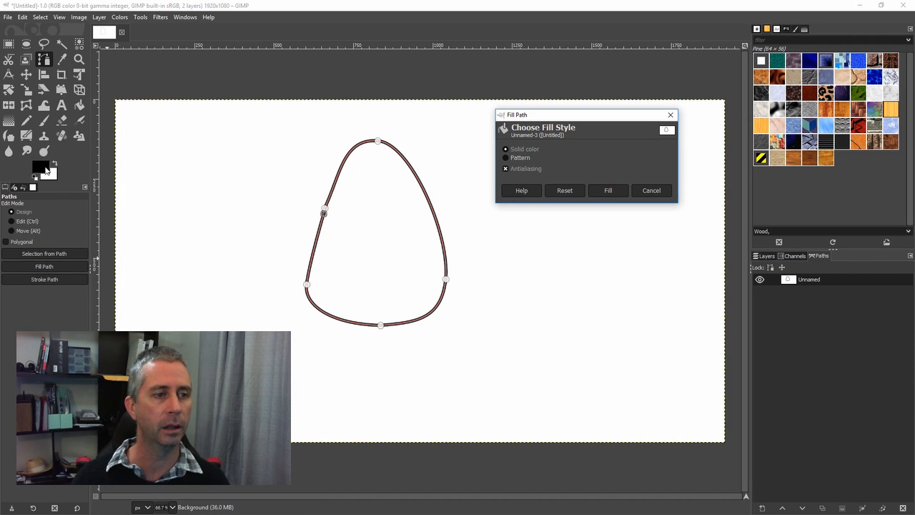
left_click(43, 168)
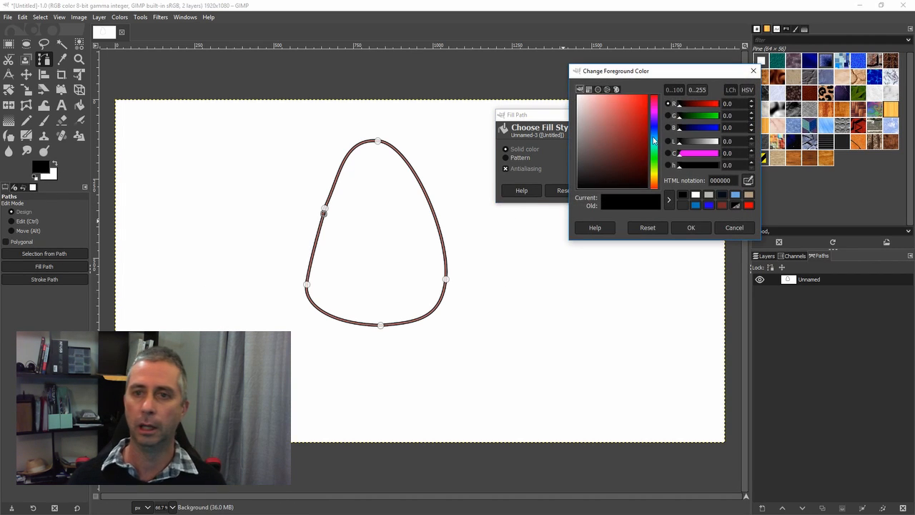
left_click(646, 129)
left_click(656, 126)
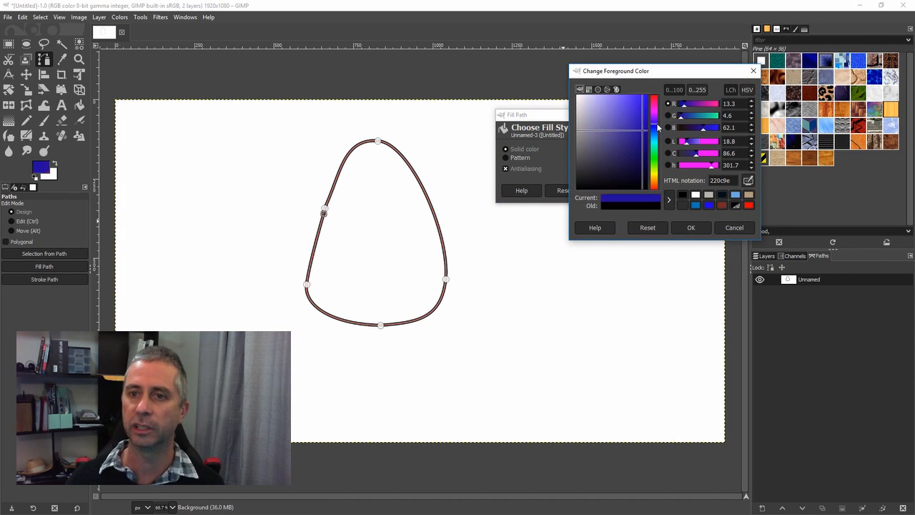
left_click(691, 228)
left_click(613, 190)
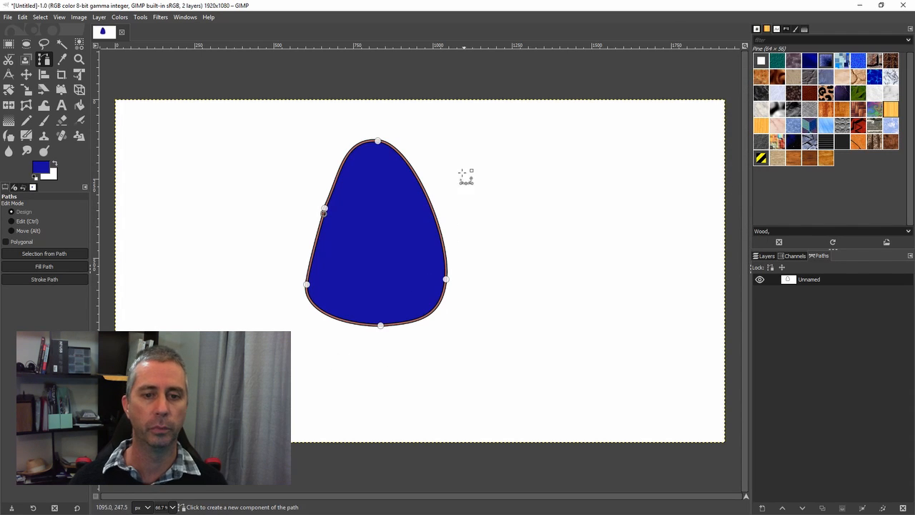
- Fill the path on the Background layer with the Stone pattern
left_click(43, 267)
left_click(26, 272)
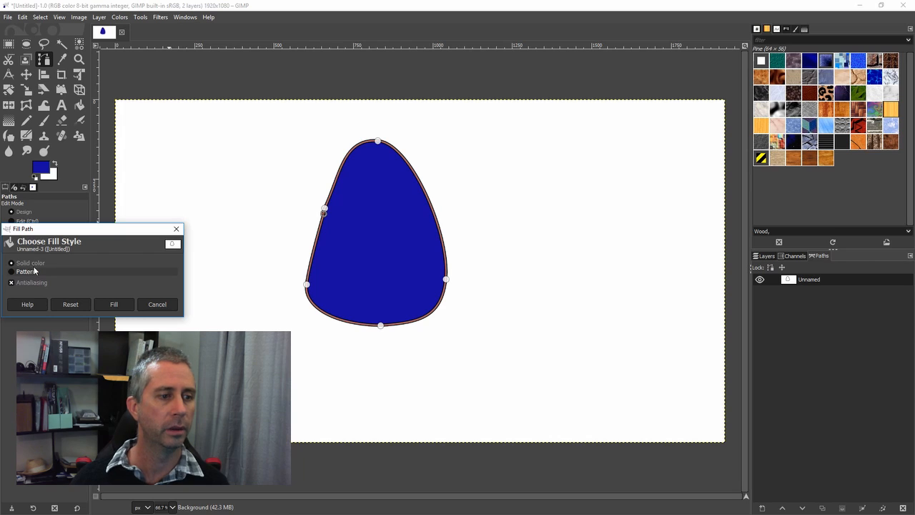
left_click_drag(82, 229, 548, 72)
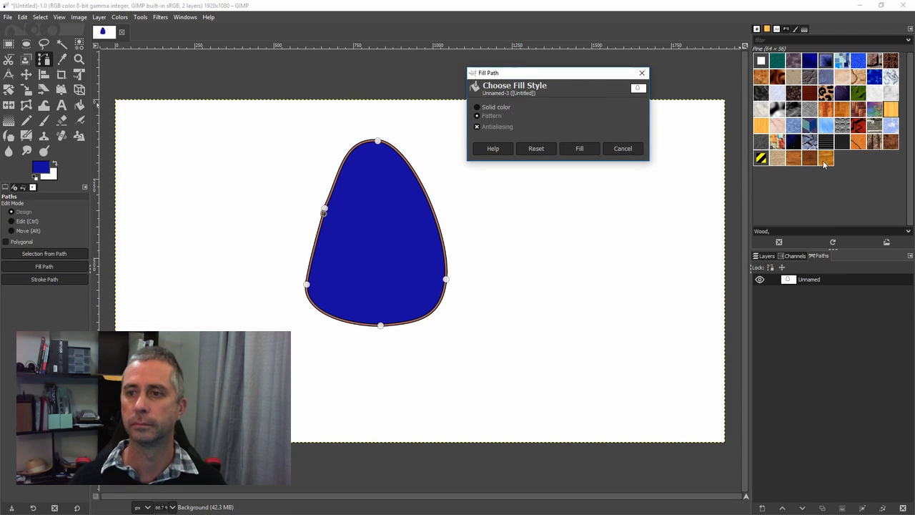
left_click(810, 143)
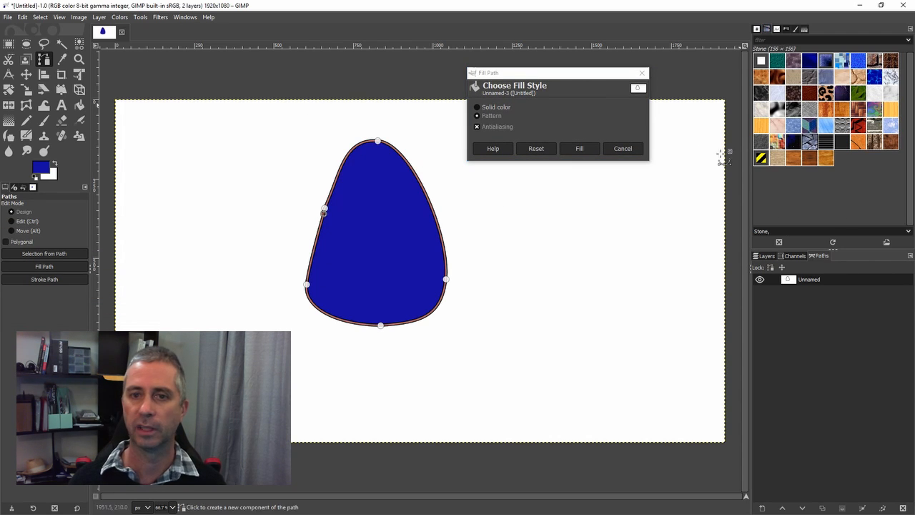
left_click(582, 149)
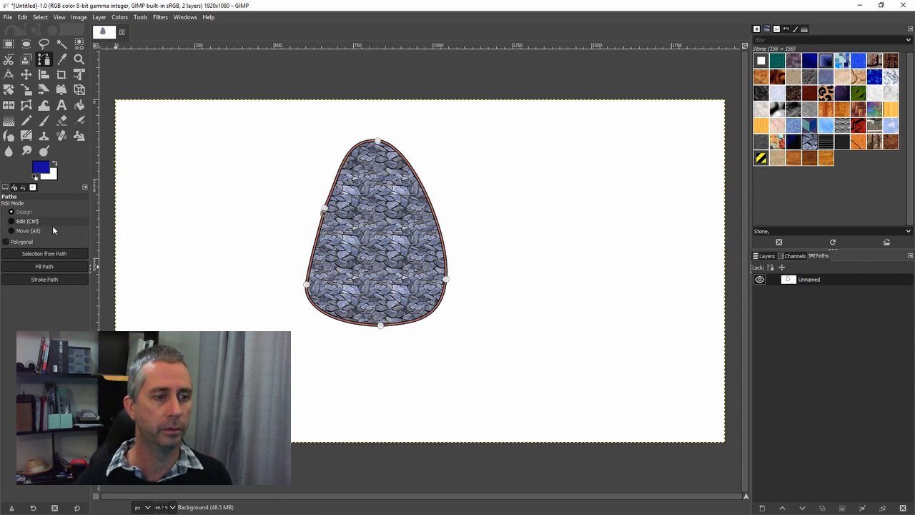
- Create a selection from the path and add a new transparent layer above the default layer
left_click(54, 255)
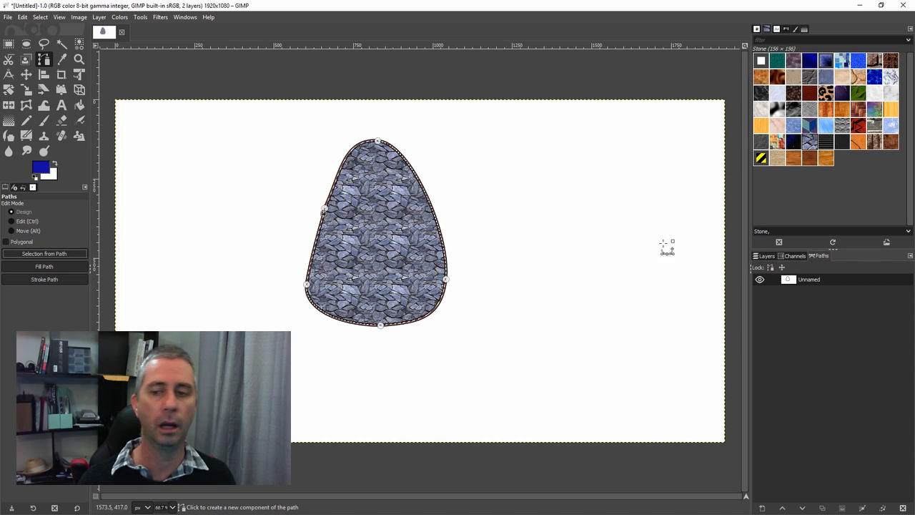
left_click(764, 256)
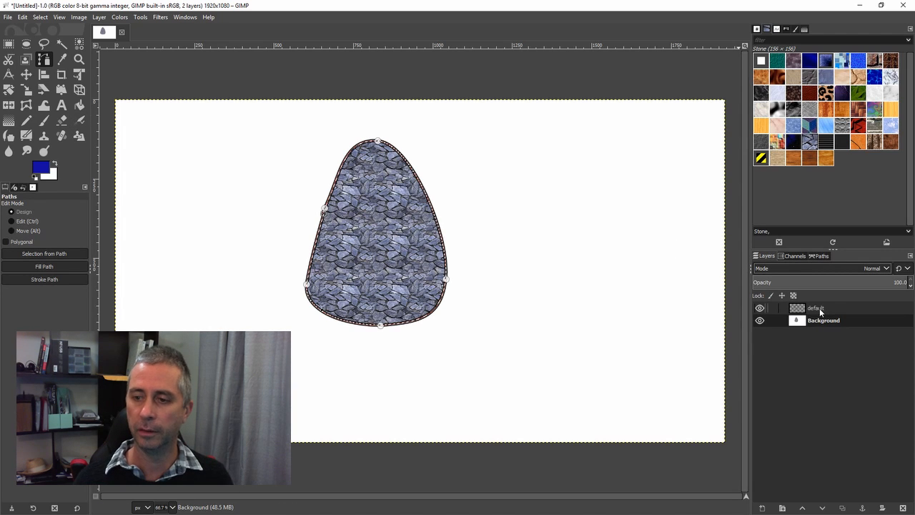
left_click(819, 309)
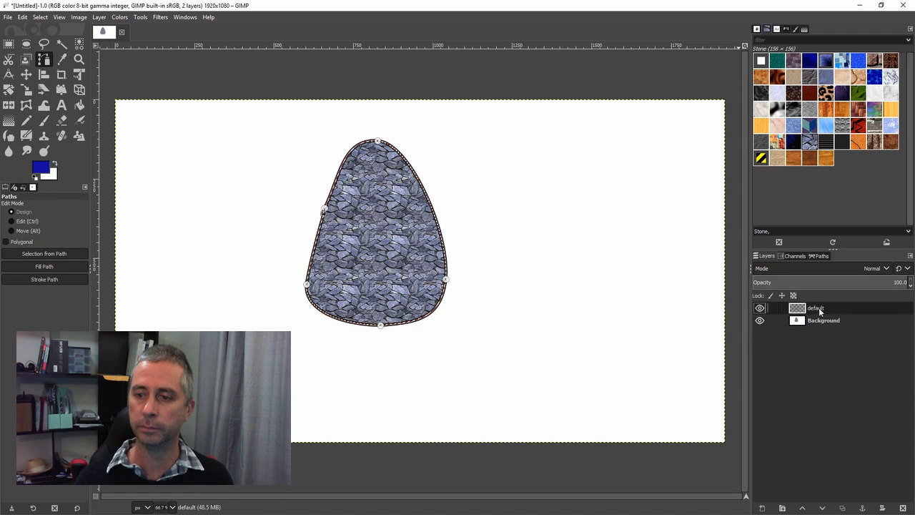
left_click(761, 507)
left_click(831, 499)
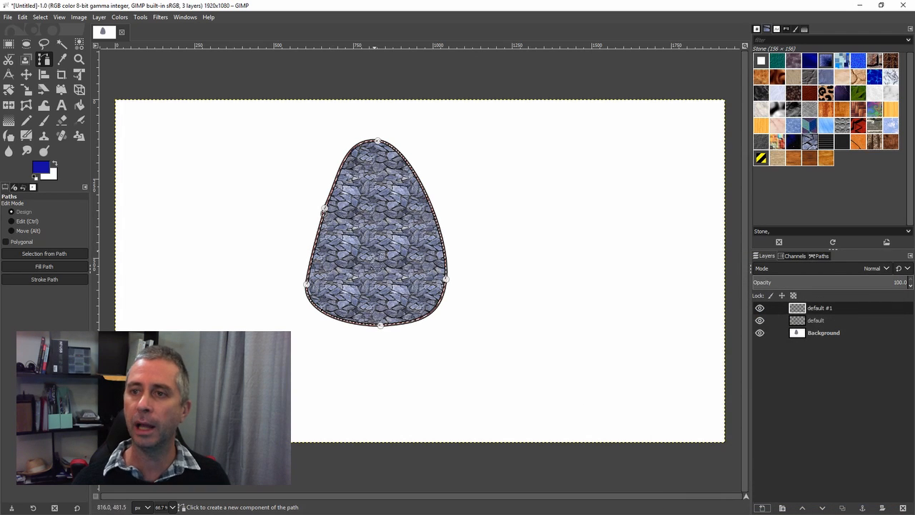
- Set the foreground to gray (767676) and fill the selection with a linear gradient to white, from its lower left to its upper right
left_click(42, 168)
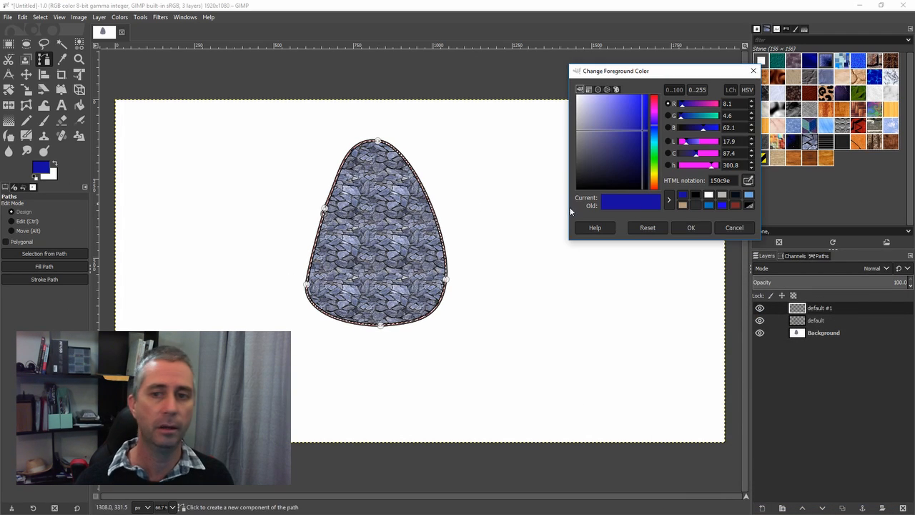
left_click_drag(600, 143, 572, 145)
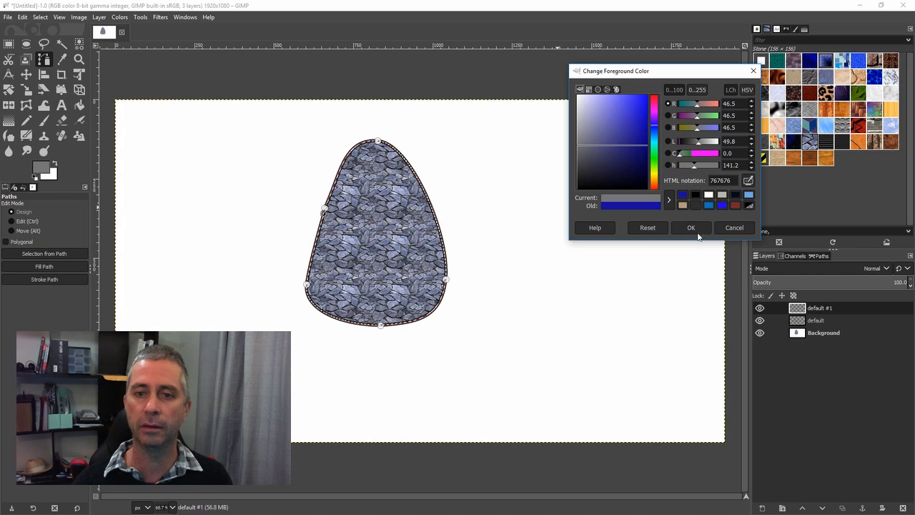
left_click(691, 228)
left_click(8, 121)
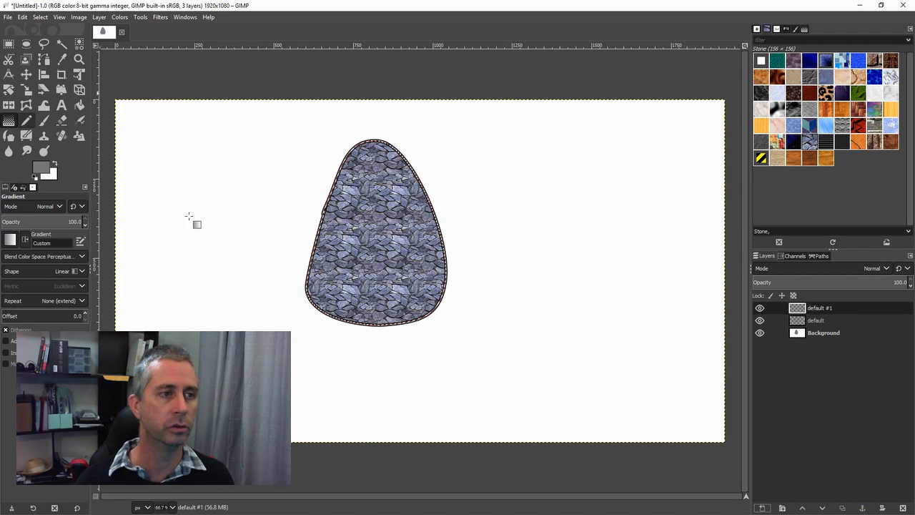
left_click_drag(324, 285, 388, 233)
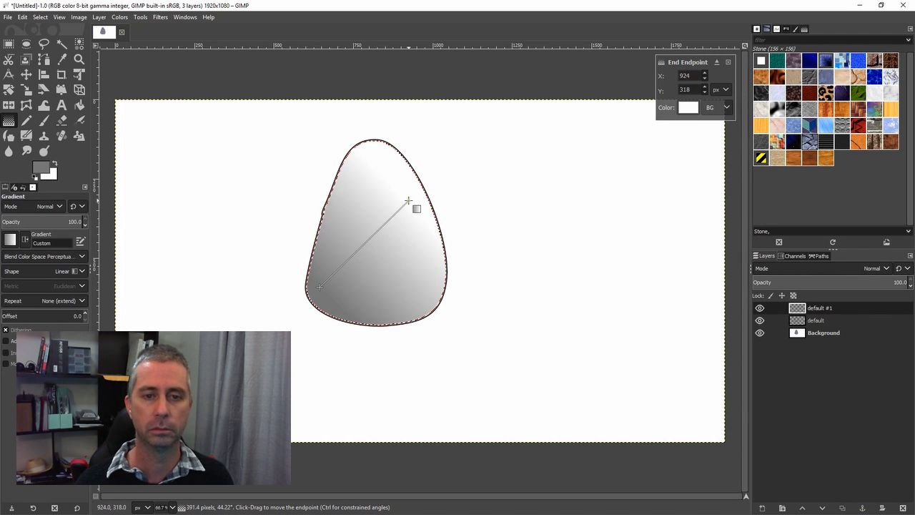
left_click_drag(405, 189, 404, 190)
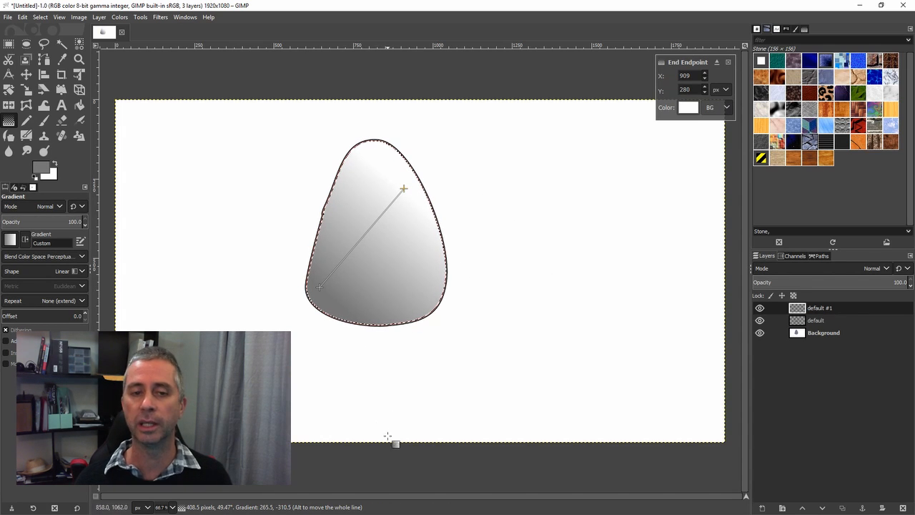
key("Return")
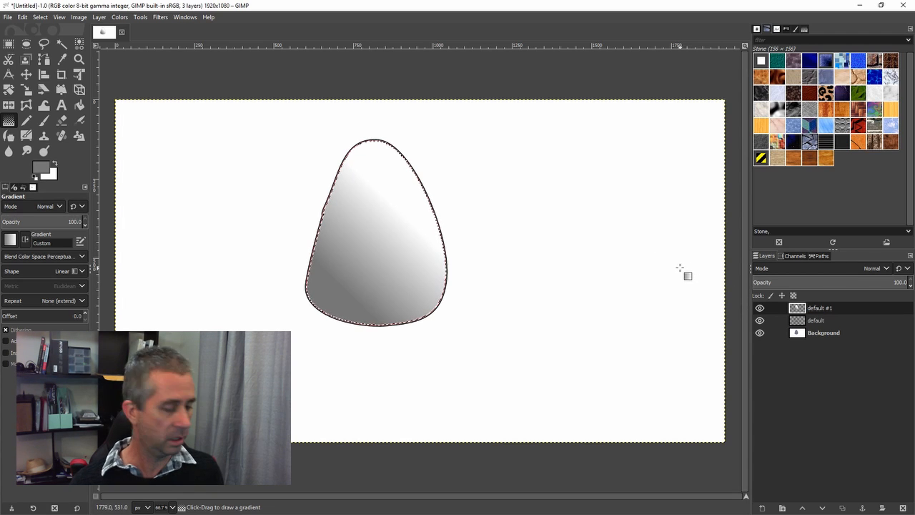
- Clear the selection, hide the egg-shaped path and return to the layer list
key("ctrl+shift+a")
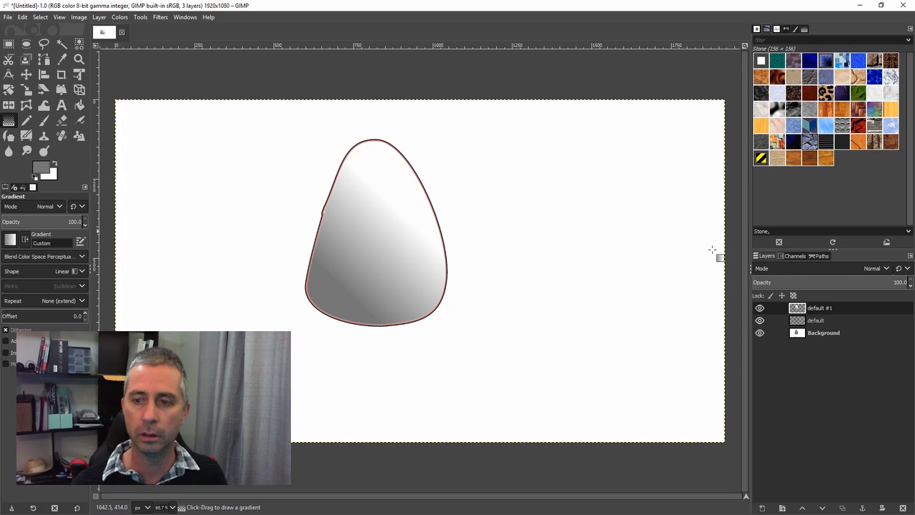
left_click(820, 256)
left_click(761, 280)
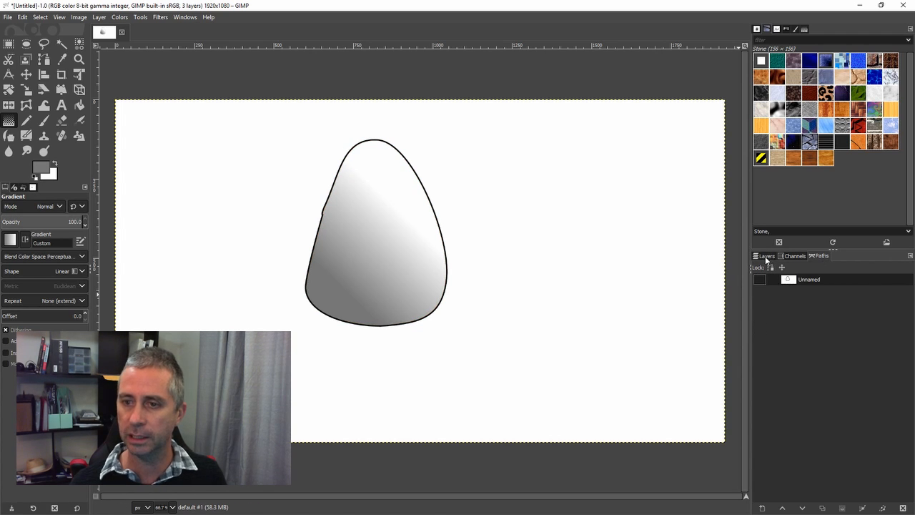
left_click(765, 256)
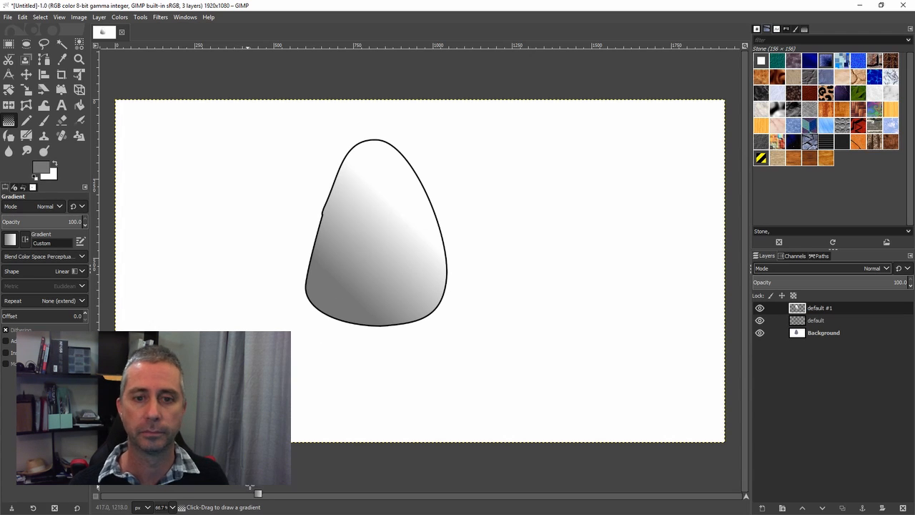
- Add a new path in the path list and rename the original egg-shaped path as body
left_click(43, 60)
left_click(819, 256)
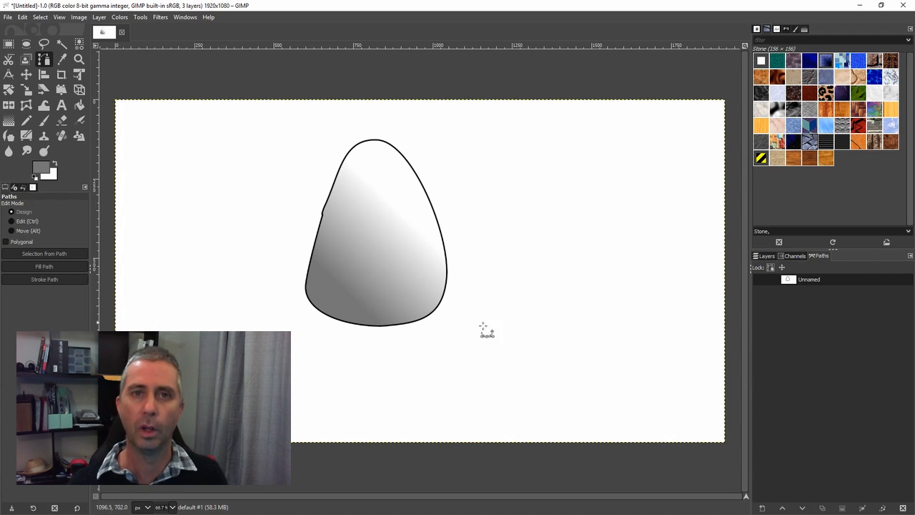
left_click(762, 508)
key("Return")
double_click(809, 290)
type("body")
key("Return")
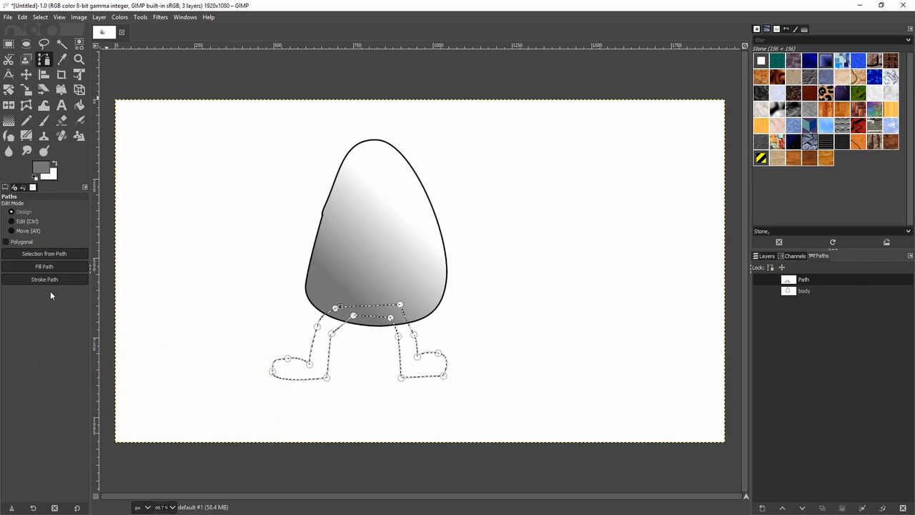
- Stroke the legs path with the gray foreground color
left_click(44, 279)
left_click(118, 358)
left_click(43, 267)
left_click(161, 308)
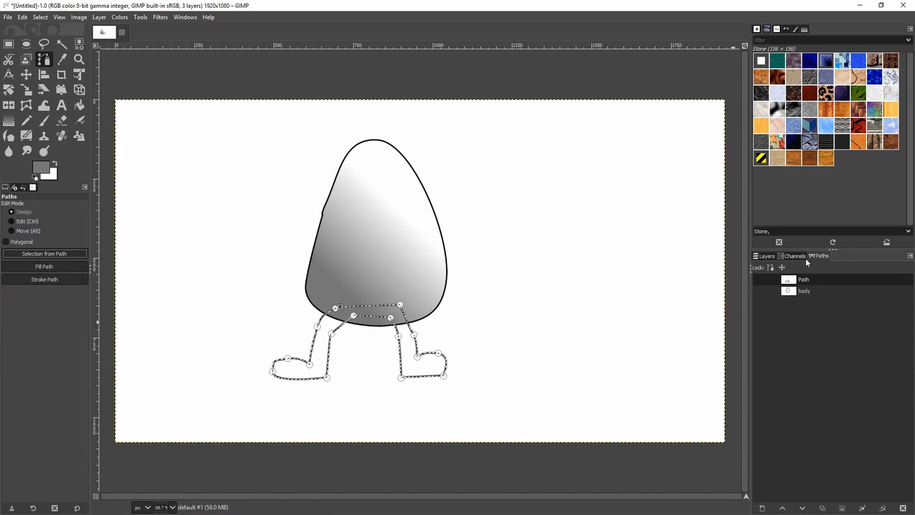
- Create a selection from the legs path and bucket-fill both legs with a near-black foreground color
left_click(766, 256)
left_click(41, 167)
left_click(577, 193)
left_click(694, 227)
left_click(44, 254)
left_click(80, 105)
left_click(318, 358)
left_click(411, 358)
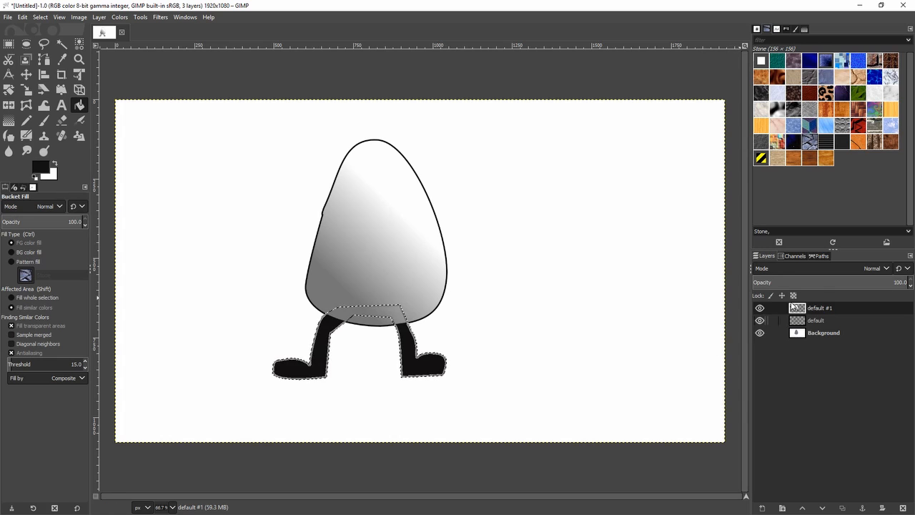
- Add a new path and draw a closed curved loop with four anchors to the left of the body
left_click(820, 256)
left_click(763, 508)
left_click(44, 59)
left_click_drag(261, 220, 262, 210)
mouse_move(249, 198)
left_mouse_down()
mouse_move(236, 196)
mouse_move(237, 228)
left_mouse_up()
left_click_drag(250, 235, 260, 230)
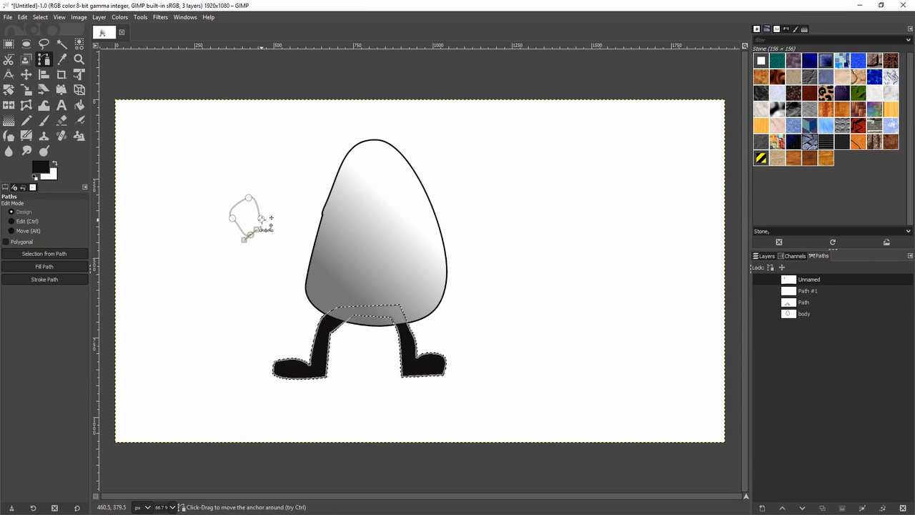
left_click(261, 219, "ctrl")
- Draw a second closed four-anchor loop to the right of the body and round out the left loop's curves
left_click_drag(463, 209, 463, 199)
left_click_drag(482, 187, 493, 189)
mouse_move(502, 211)
left_mouse_down()
mouse_move(503, 221)
mouse_move(474, 229)
left_mouse_up()
left_click(462, 209, "ctrl")
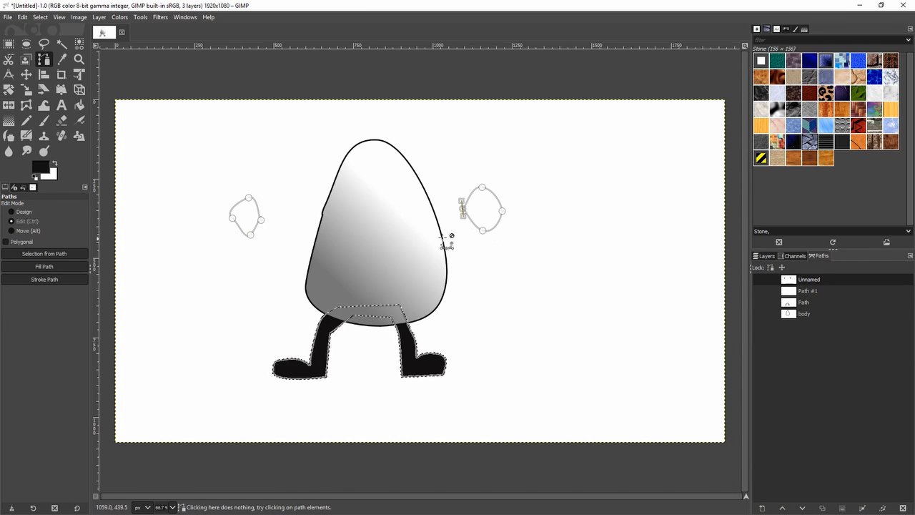
left_click(261, 219, "ctrl")
mouse_move(249, 199)
left_mouse_down()
mouse_move(238, 228)
mouse_move(256, 229)
left_mouse_up()
- Add a new transparent layer and stroke the path of both loops on it as a solid color line 5 px wide
left_click(45, 280)
left_click(114, 358)
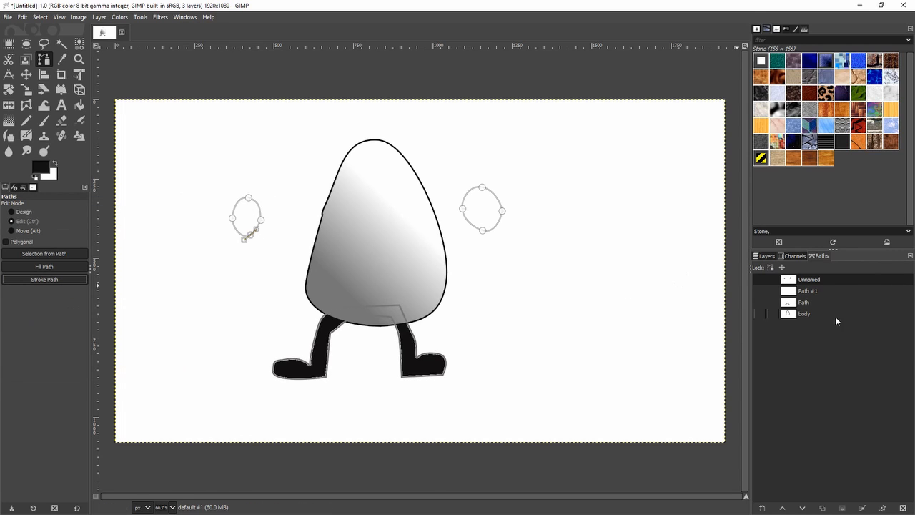
key("ctrl+l")
left_click(763, 509, "shift")
left_click(44, 280)
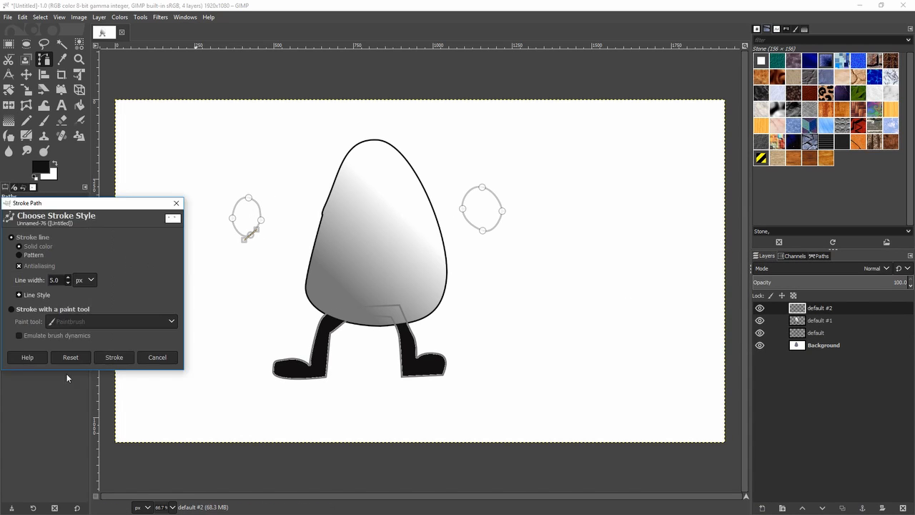
left_click(113, 357)
- Set the foreground color to light gray and fill both loops with the Stone pattern
left_click(54, 164)
left_click(40, 167)
left_click(579, 110)
left_click(692, 228)
left_click(44, 267)
left_click(114, 316)
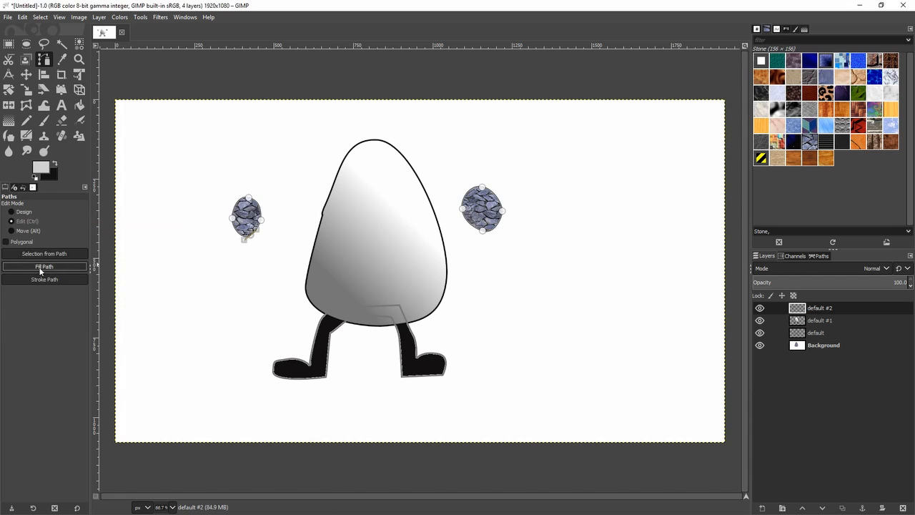
- Show the path of both loops, create a selection from it and recolor the loops with the light gray foreground
left_click(79, 106)
left_click(819, 256)
left_click(809, 281)
left_click(45, 60)
left_click(80, 105)
left_click(760, 280)
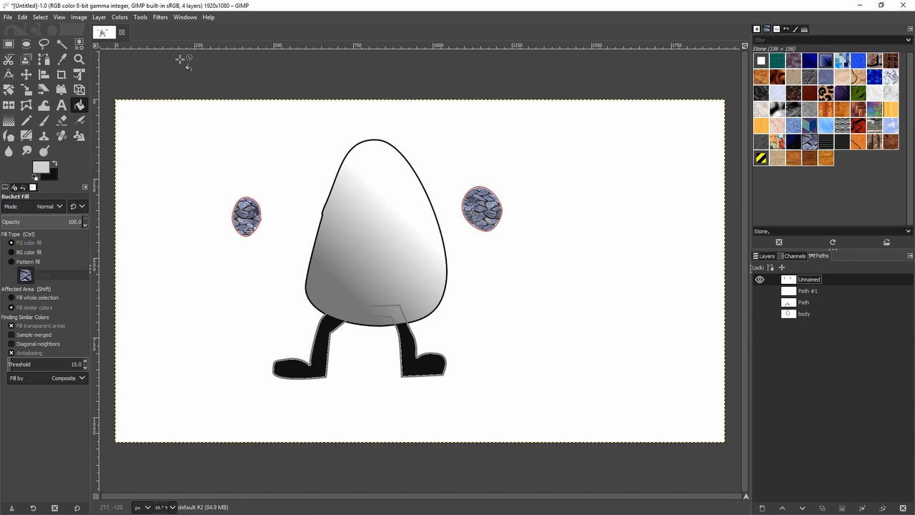
left_click(44, 60)
left_click(44, 254)
left_click(80, 105)
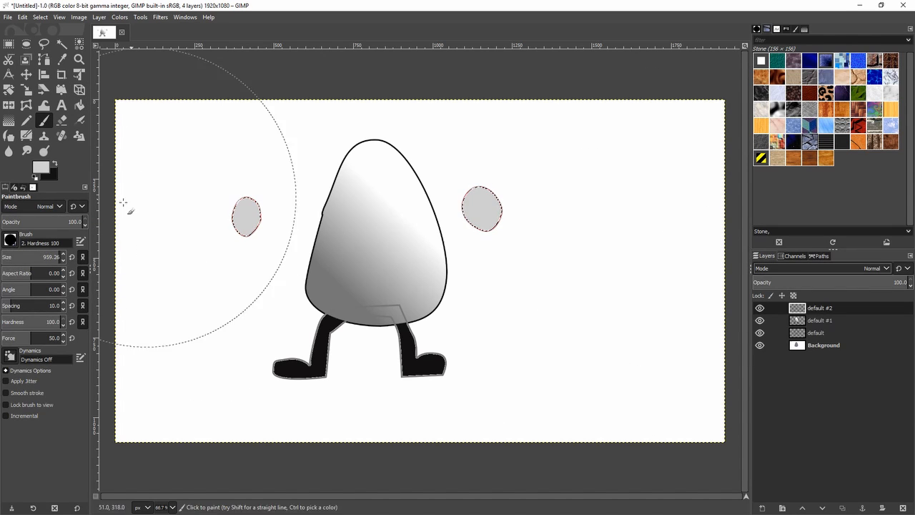
- Check the visibility of Path #1 and hide the path of both hand loops
key("b")
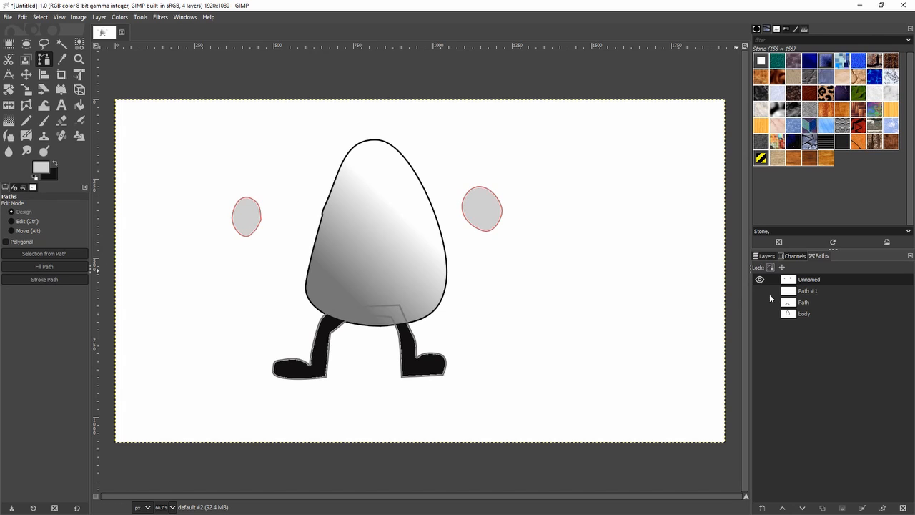
key("x")
left_click(756, 292)
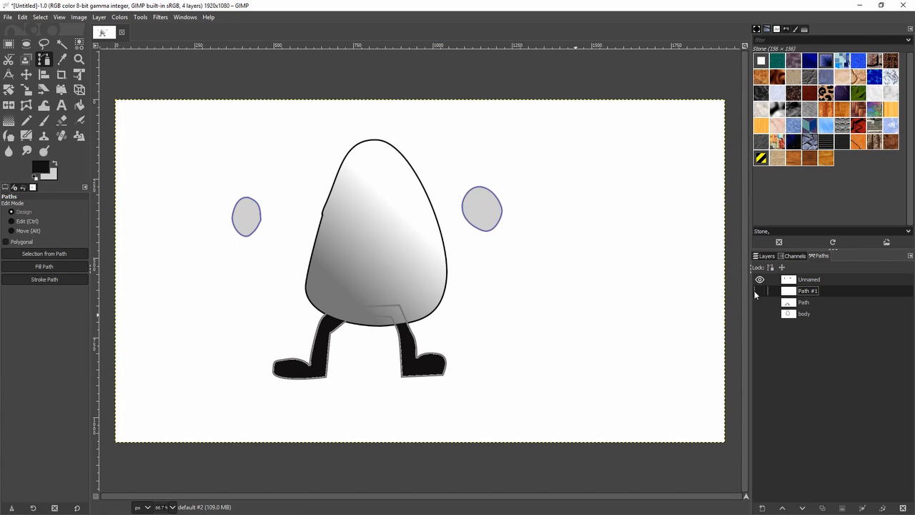
left_click(759, 292)
left_click(761, 280)
left_click_drag(808, 291, 903, 508)
- Move the default layer above default #1 and select the Background layer
left_click(766, 256)
left_click_drag(821, 332, 820, 315)
left_click(835, 347)
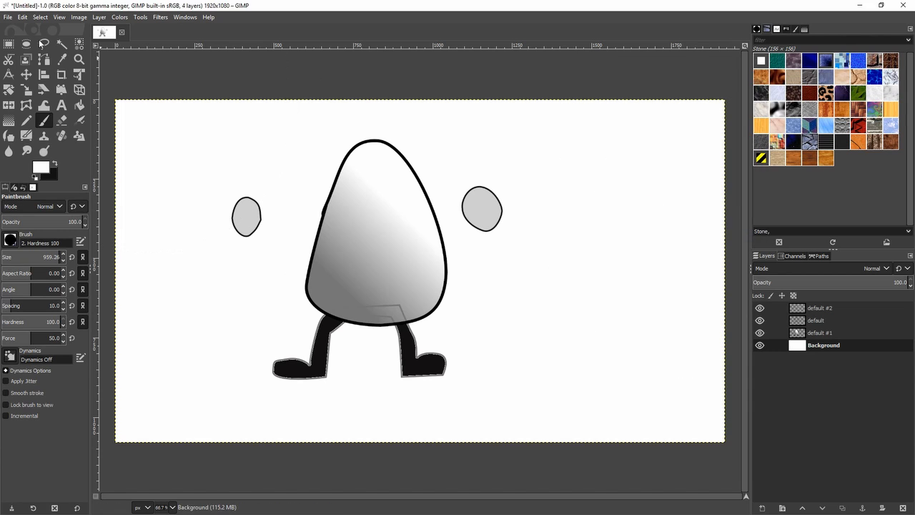
- Select a 72 by 75 px ellipse on the body and fill it with dark blue 150c9e on a new layer named eyes
left_click(26, 44)
left_click_drag(354, 208, 377, 232)
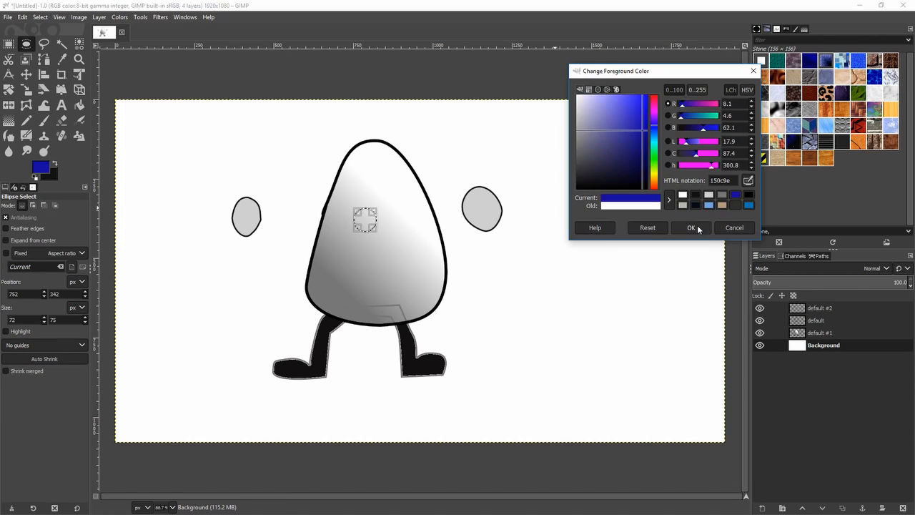
left_click(691, 227)
key("shift+b")
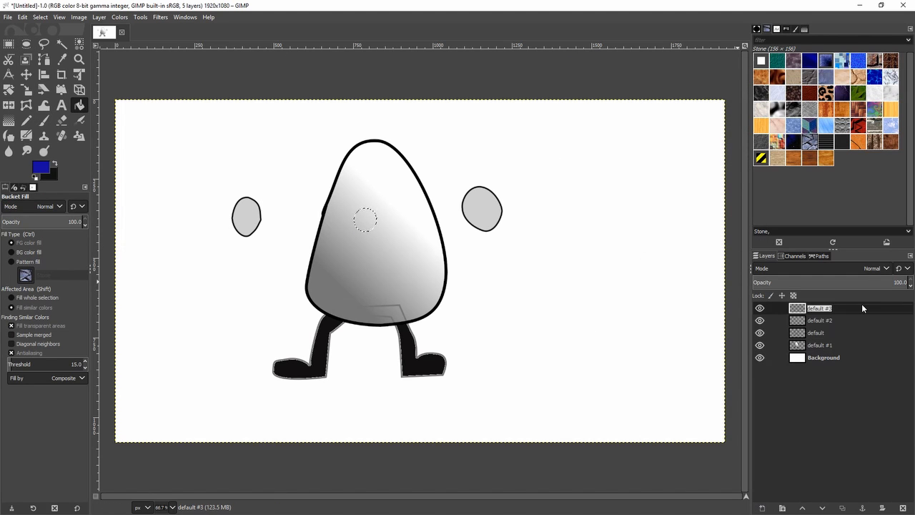
left_click(415, 224)
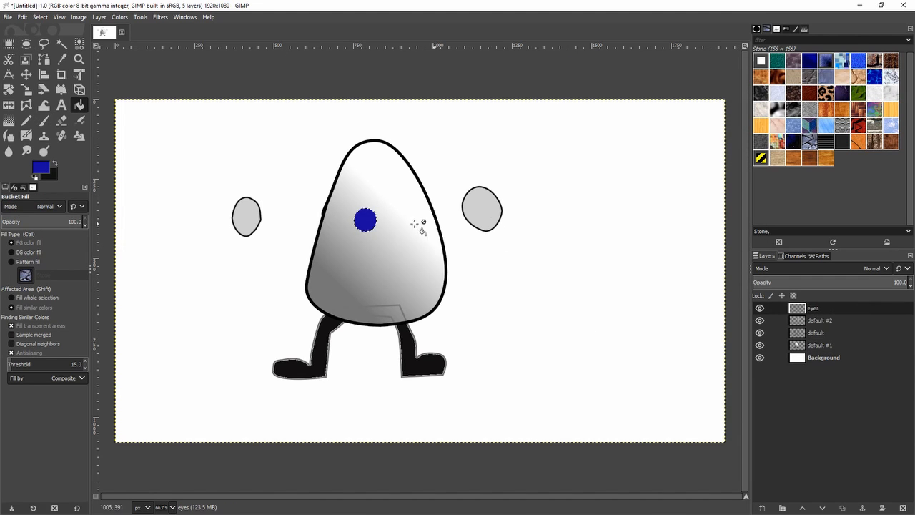
- Select a larger upright ellipse to the right of the small eye and fill it with the same dark blue
key("ctrl+shift+a")
key("e")
mouse_move(387, 201)
left_mouse_down()
mouse_move(429, 254)
mouse_move(400, 225)
mouse_move(411, 248)
left_mouse_up()
left_click(79, 105)
left_click(408, 228)
- Shift the eyes layer slightly left and fill a small white pupil in the lower part of each eye
left_click(27, 75)
left_click(27, 45)
left_click(55, 164)
left_click(80, 105)
left_click(405, 241)
left_click(27, 44)
left_click_drag(352, 219, 362, 230)
left_click(79, 105)
left_click(357, 225)
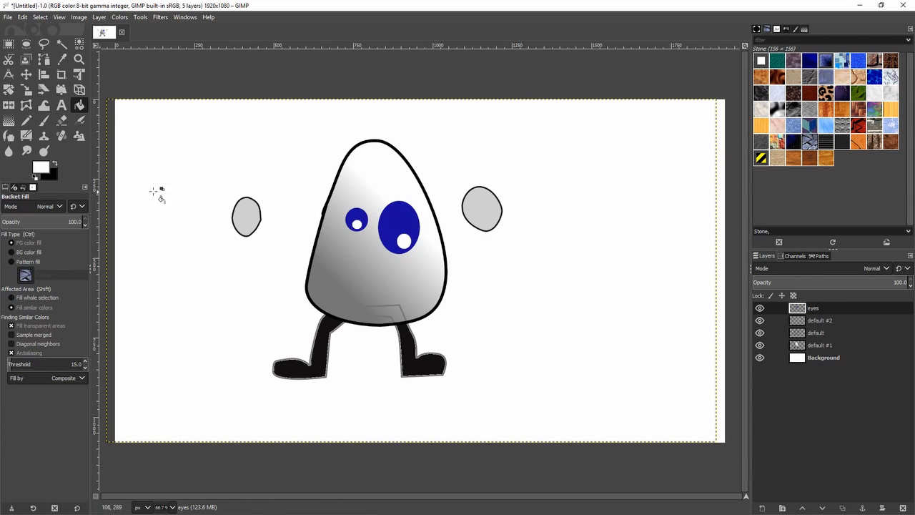
- Draw a new closed curved path for the arms, running from the left hand under the eyes to the right hand and back
left_click(43, 59)
left_click(819, 257)
left_click(762, 508)
left_click(818, 504)
left_click(248, 226)
left_click_drag(364, 265, 307, 258)
left_click(482, 222)
left_click(472, 208)
left_click(257, 220)
left_click(26, 222)
left_click_drag(249, 225, 263, 235)
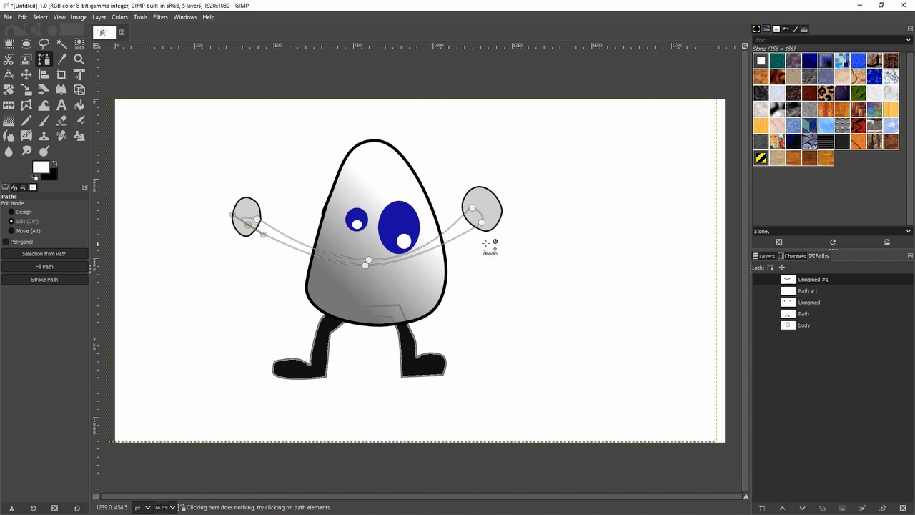
- Add a new layer named arms and stroke the arm path on it in black
left_click(766, 256)
left_click(763, 508)
type("arms")
left_click(819, 499)
left_click(44, 280)
left_click(116, 355)
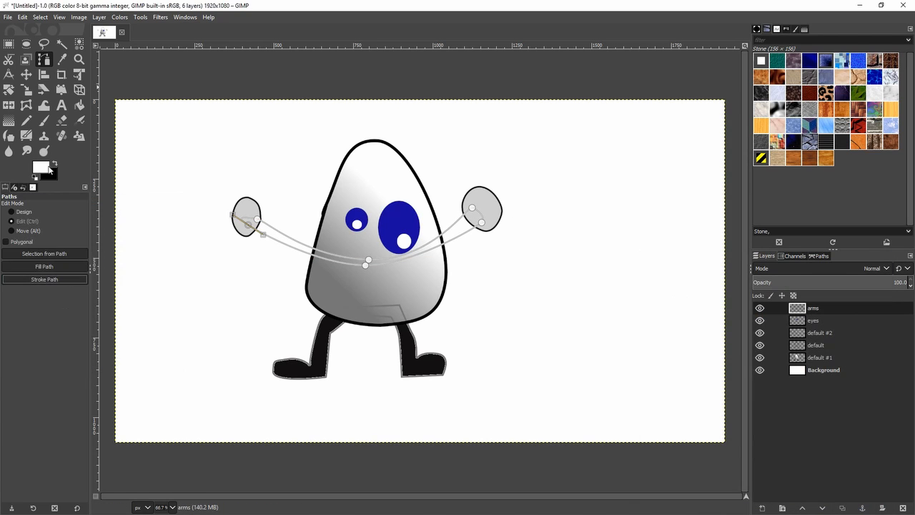
left_click(55, 163)
left_click(44, 279)
left_click(117, 358)
- Move the arms layer below default #1 so the body covers the middle of the arms
left_click_drag(797, 308, 787, 349)
left_click_drag(797, 345, 809, 362)
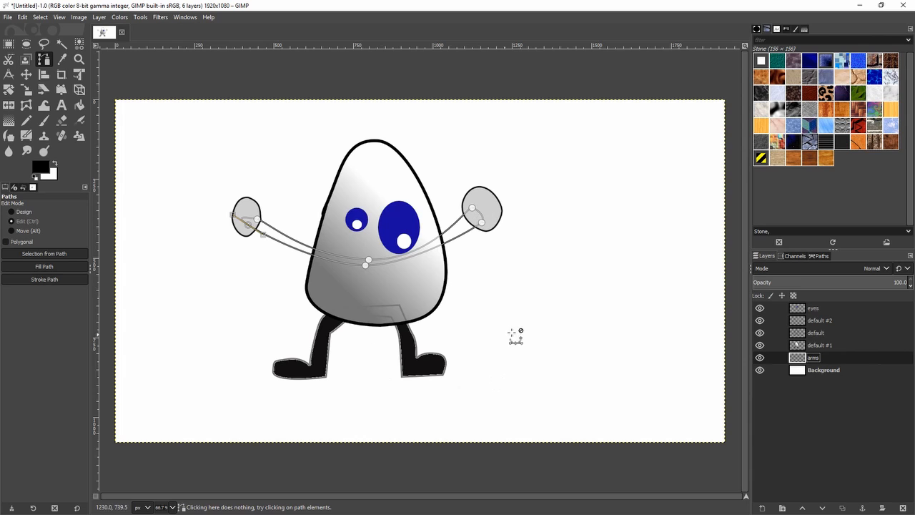
key("m")
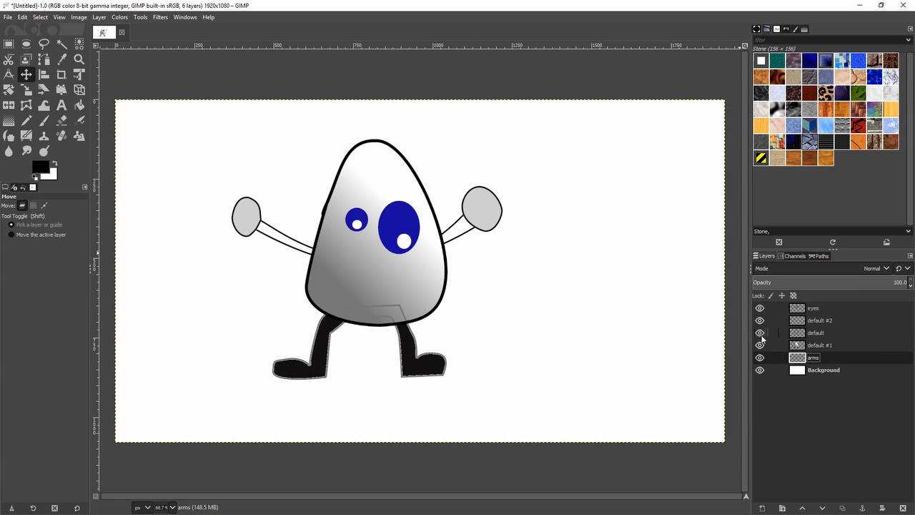
- Show the legs path and activate it for editing with the Paths tool
left_click(311, 376)
left_click(820, 256)
left_click(792, 316)
left_click(760, 314)
left_click(45, 60)
left_click(337, 308)
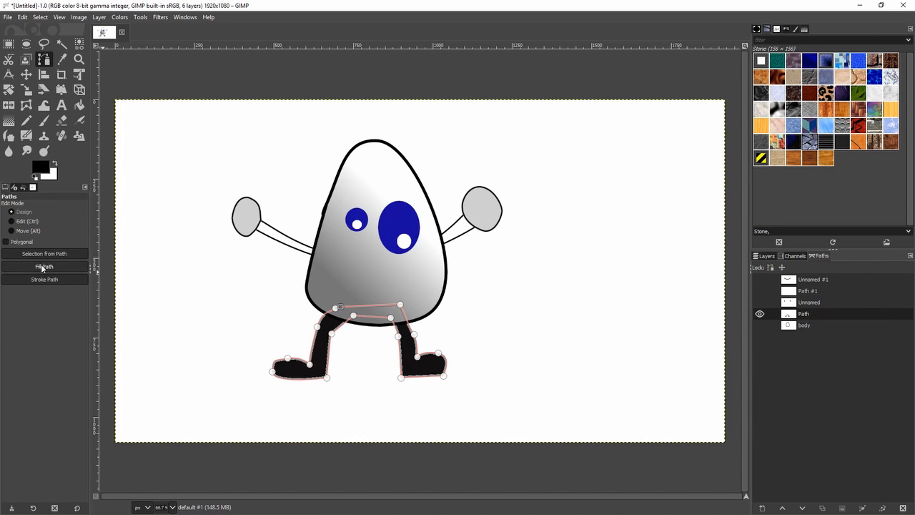
- Fill the legs path with solid black, add a new layer and place that layer directly above the Background
left_click(41, 268)
left_click(766, 256)
left_click(762, 507)
left_click(819, 499)
left_click(114, 306)
left_click_drag(893, 331, 851, 362)
left_click_drag(837, 358, 828, 378)
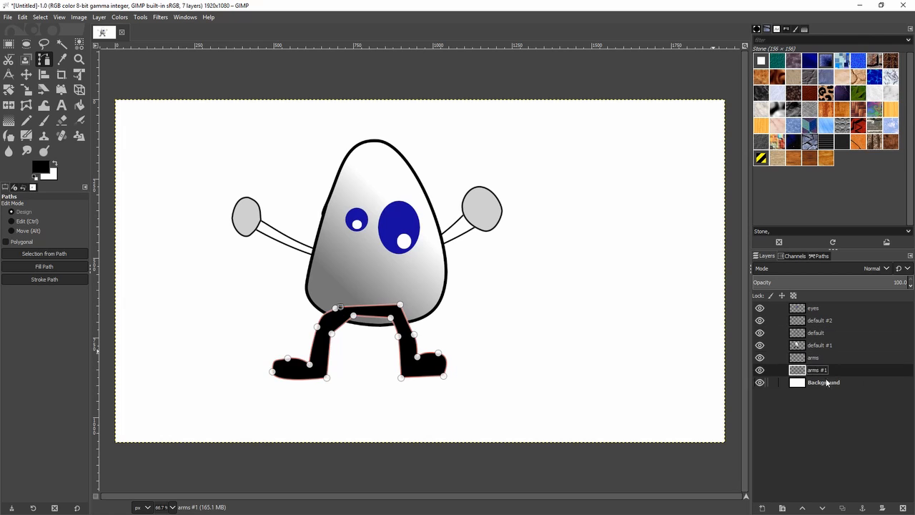
- Switch the arms, default and default #1 layers off and on to examine which parts of the character each one holds
left_click(761, 359)
left_click(760, 359)
left_click(764, 334)
left_click(761, 333)
left_click(761, 345)
left_click(761, 358)
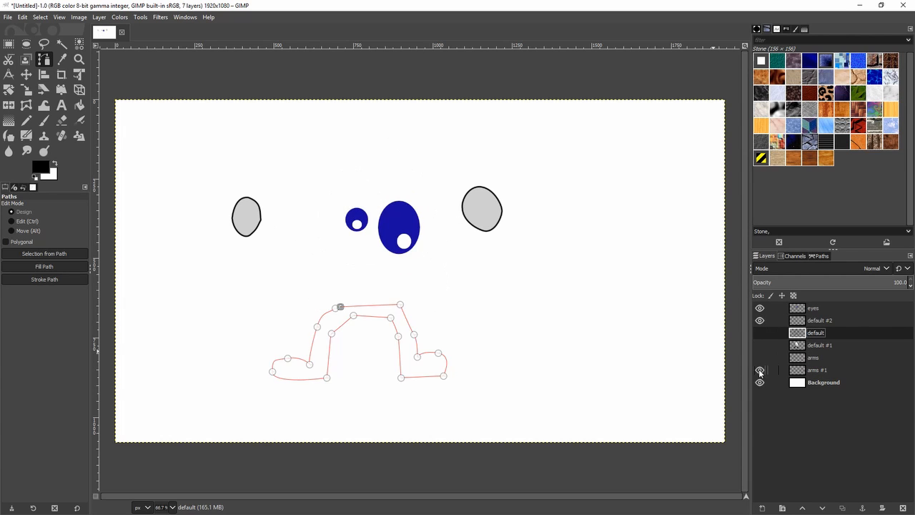
left_click(761, 358)
left_click(761, 345)
left_click(761, 333)
- Create a selection from the body path and set the foreground to light gray and the background to mid gray on a new layer
left_click_drag(820, 256, 63, 307)
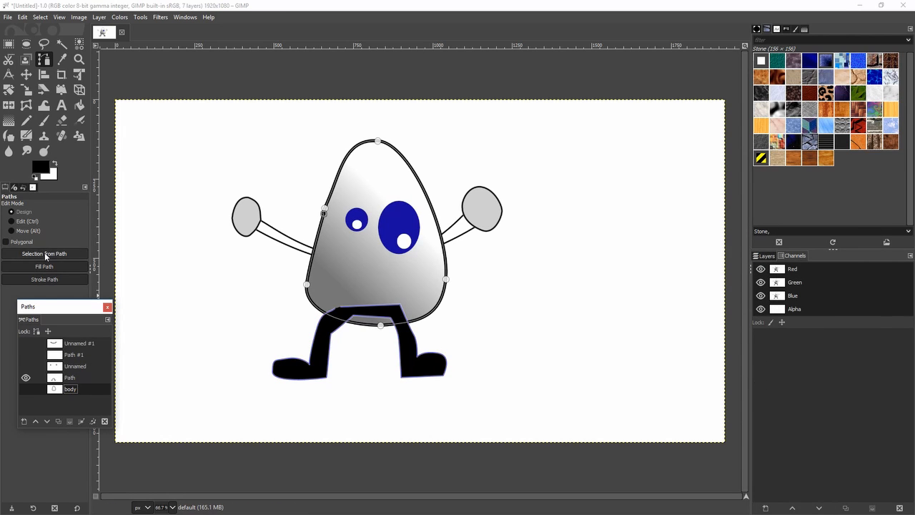
left_click(71, 254)
left_click(48, 171)
left_click(691, 228)
left_click(40, 167)
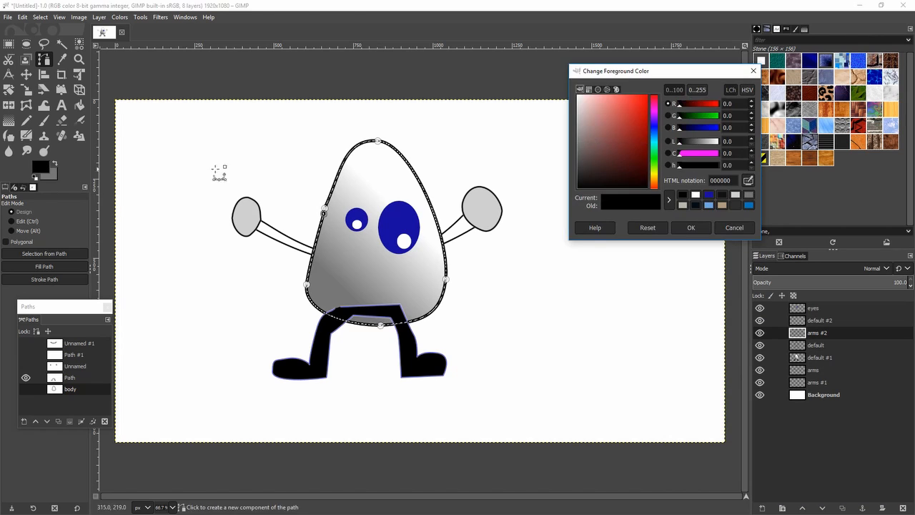
left_click(736, 195)
left_click(691, 228)
- Apply a short linear gray gradient diagonally across the lower left of the selected body
left_click(8, 121)
left_click_drag(321, 290, 347, 262)
key("Return")
- Set the background color to brown and the foreground color to light blue with the Background layer selected
left_click(824, 395)
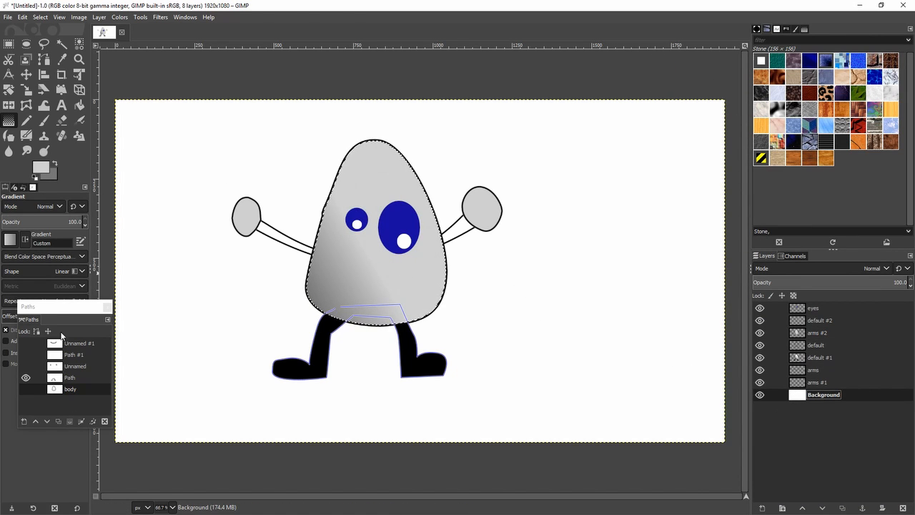
left_click_drag(62, 307, 59, 338)
left_click(51, 175)
left_click(634, 143)
left_click(653, 179)
left_click(621, 103)
left_click(691, 227)
left_click(43, 168)
left_click(653, 134)
left_click(642, 123)
left_click(691, 227)
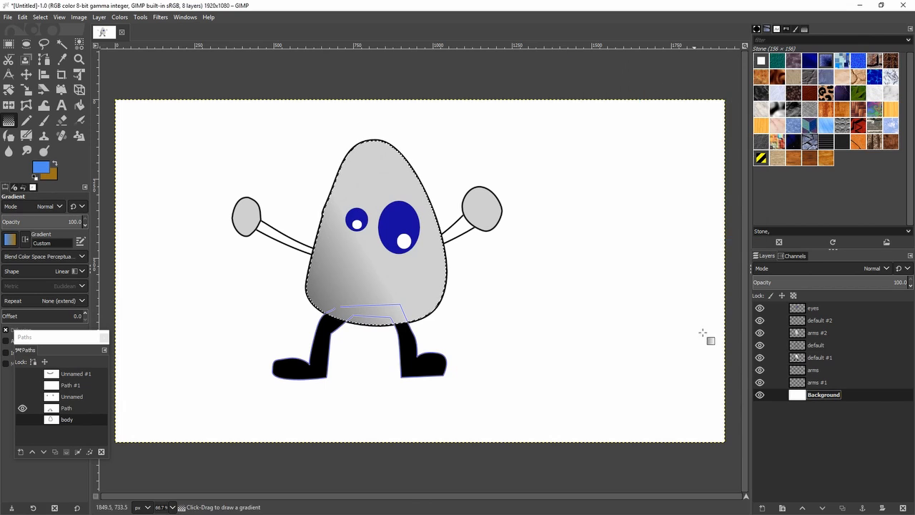
- Clear the selection, add a new layer and draw a blue-to-brown linear gradient from below the feet up to the head
key("ctrl+shift+a")
left_click(763, 509, "shift")
mouse_move(366, 397)
left_mouse_down()
mouse_move(449, 197)
mouse_move(396, 186)
left_mouse_up()
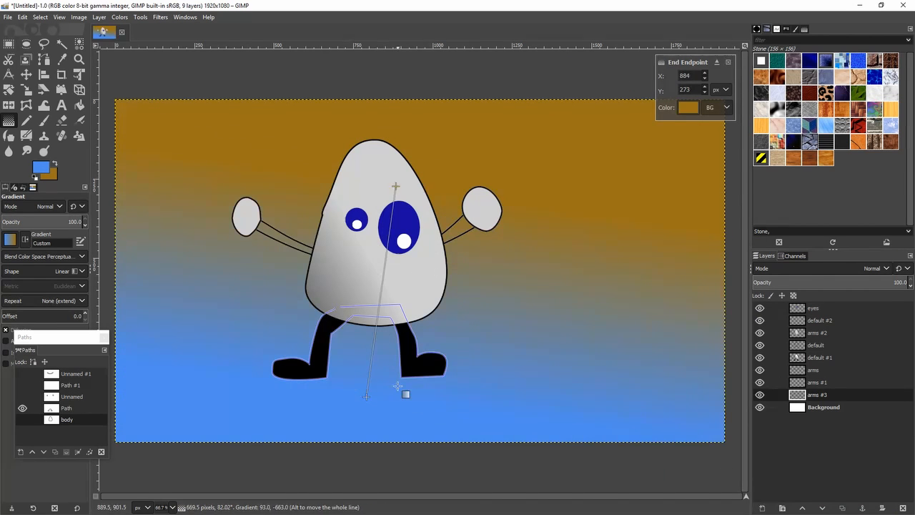
- Show the arm path Unnamed #1 and activate it for editing with the Paths tool
left_click(821, 334)
left_click(23, 374)
left_click(75, 374)
left_click(26, 74)
left_click(44, 59)
left_click(295, 247)
- Check the arms layer's visibility, fill the arm path with solid white and switch to the Move tool
left_click(786, 369)
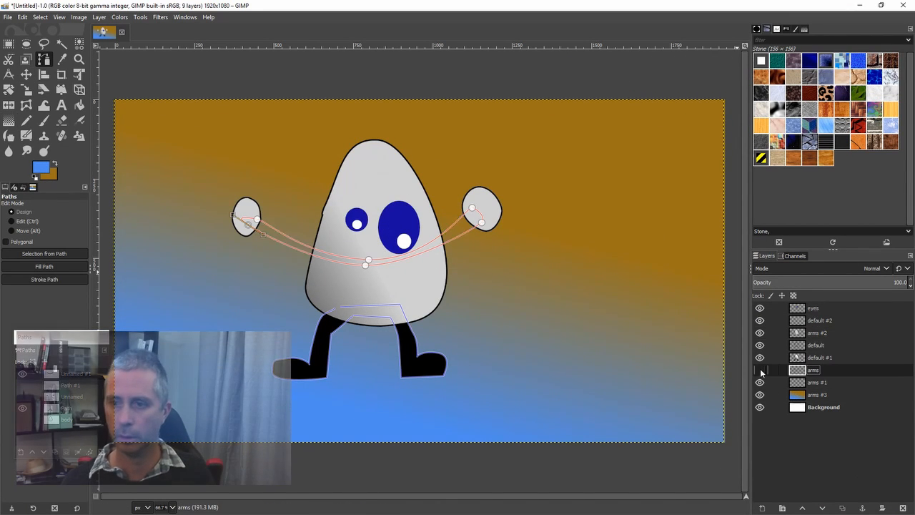
left_click(760, 370)
left_click(818, 382)
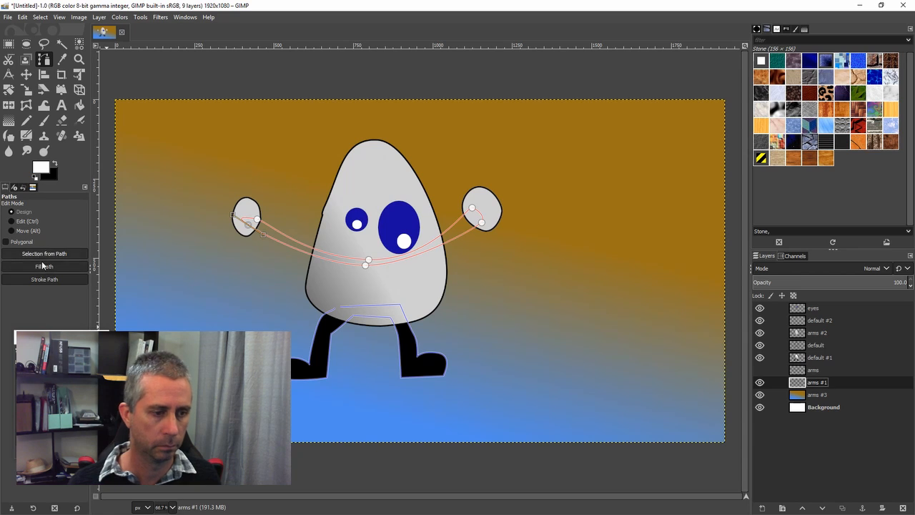
left_click(42, 265)
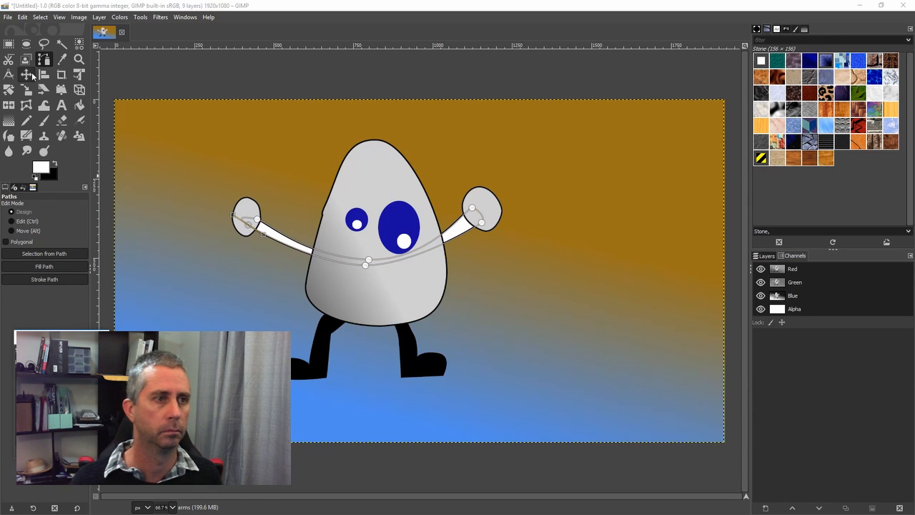
left_click(26, 75)
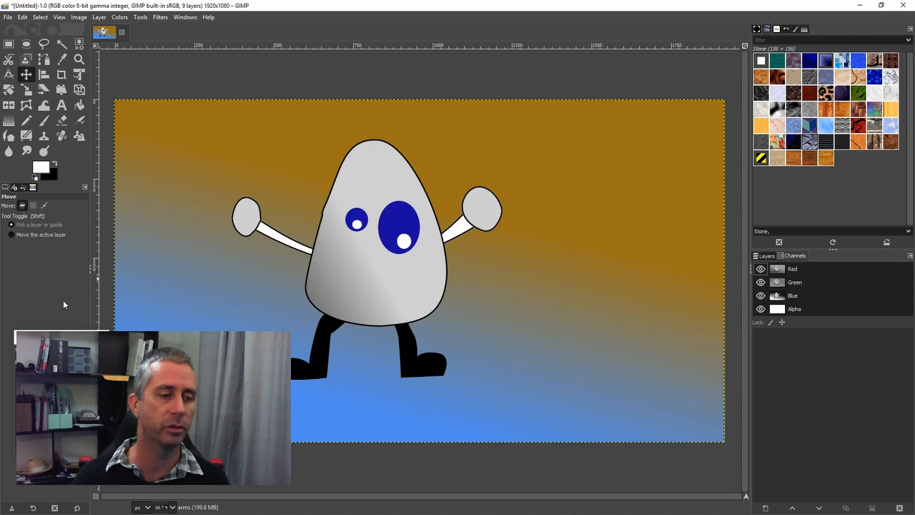
- Place the detached Paths dialog over the canvas, show the body path and activate its anchors for editing
left_click_drag(55, 337, 670, 121)
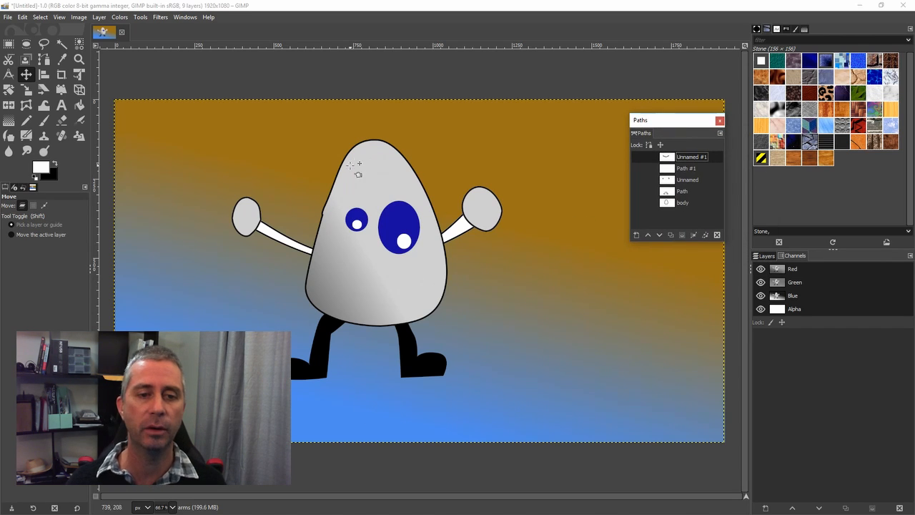
left_click(691, 191)
left_click(638, 203)
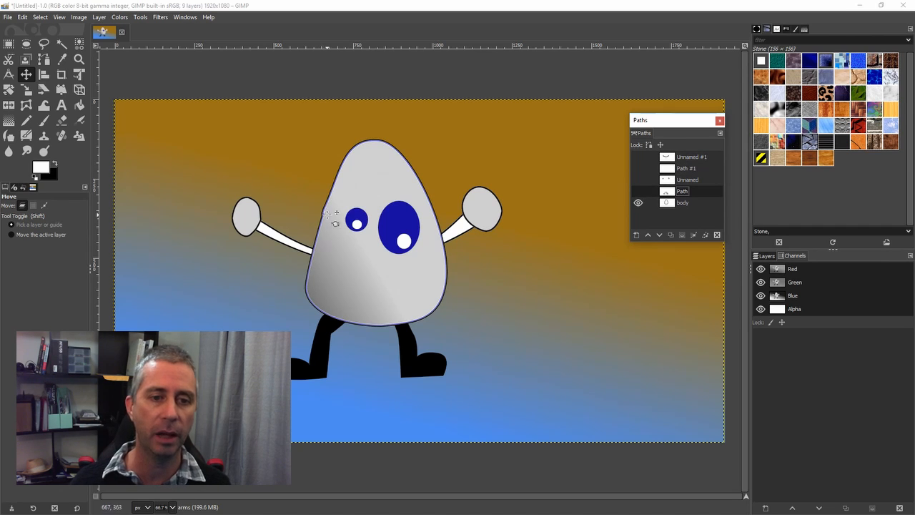
left_click(44, 59)
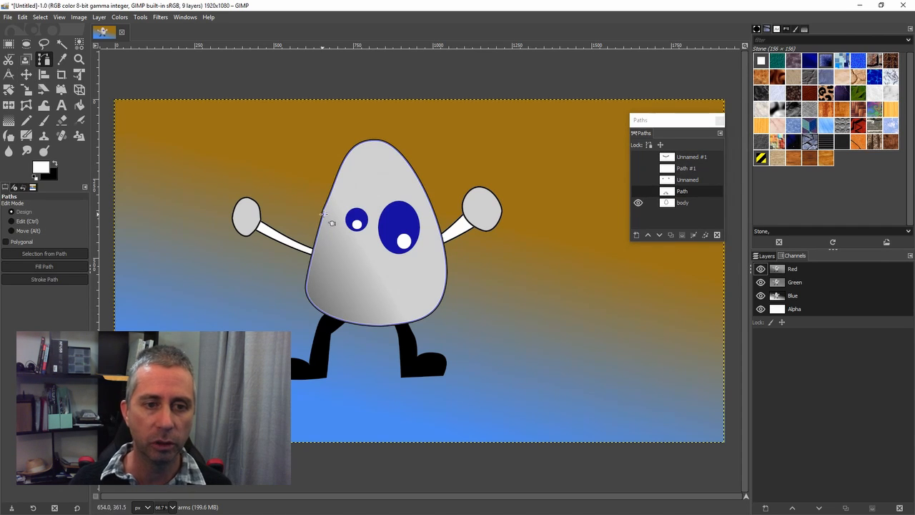
left_click(324, 213)
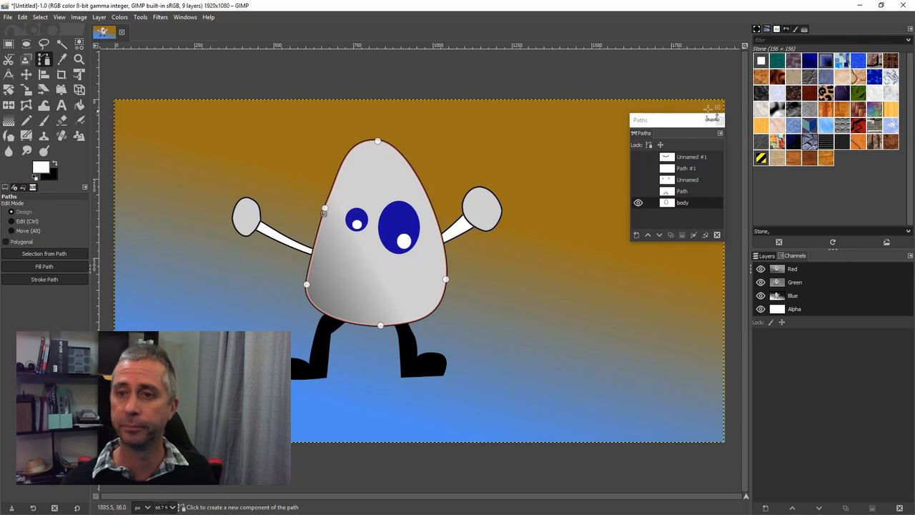
- Close the detached Paths dialog and add Paths back to the dock beside Layers and Channels
left_click_drag(712, 117, 871, 269)
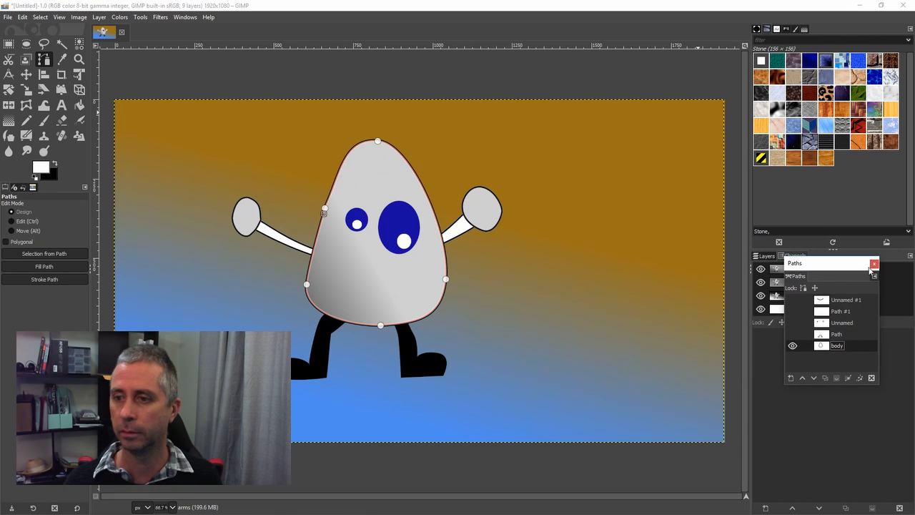
left_click(873, 265)
left_click(910, 255)
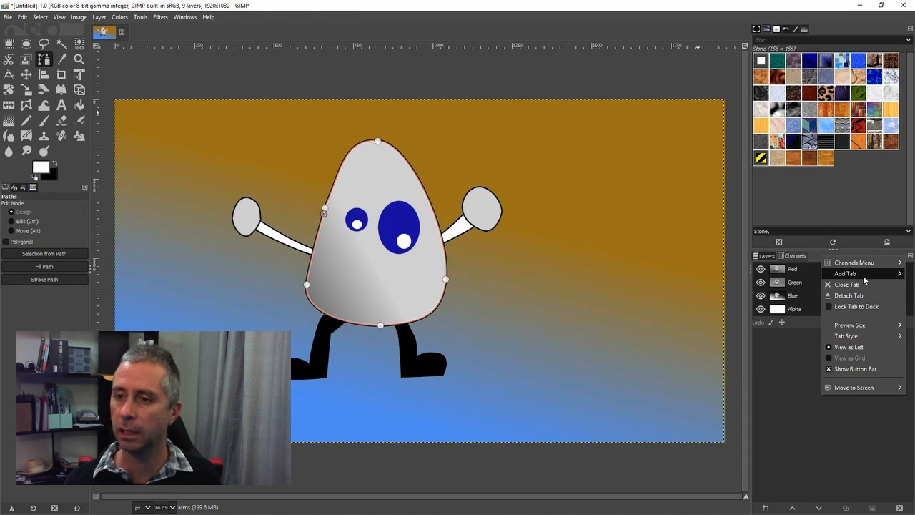
mouse_move(862, 274)
left_click(778, 247)
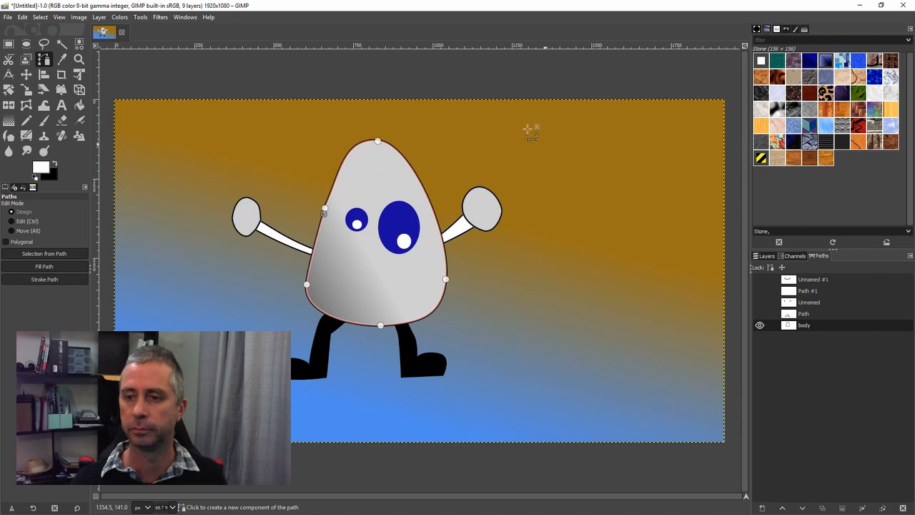
- Close the character image without saving and load background00086400 from the Gimp folder in File Explorer
left_click(120, 33)
left_click(457, 316)
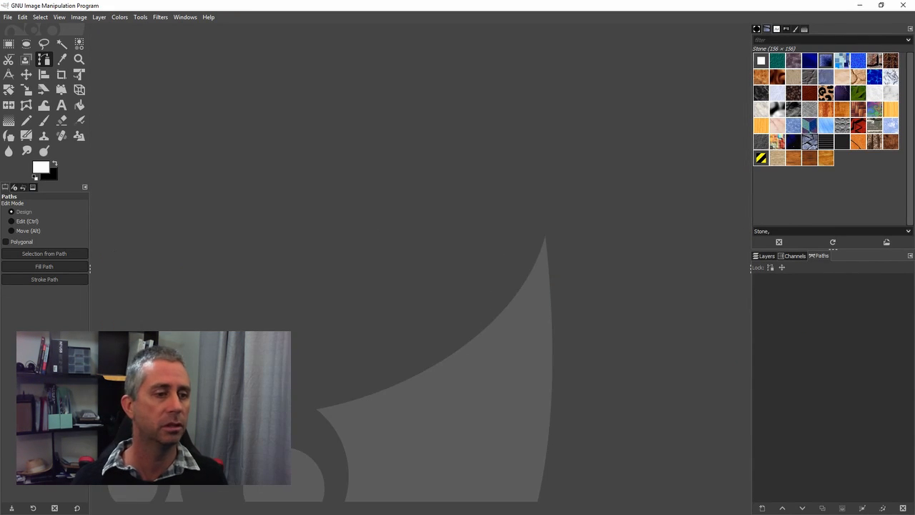
left_click(8, 17)
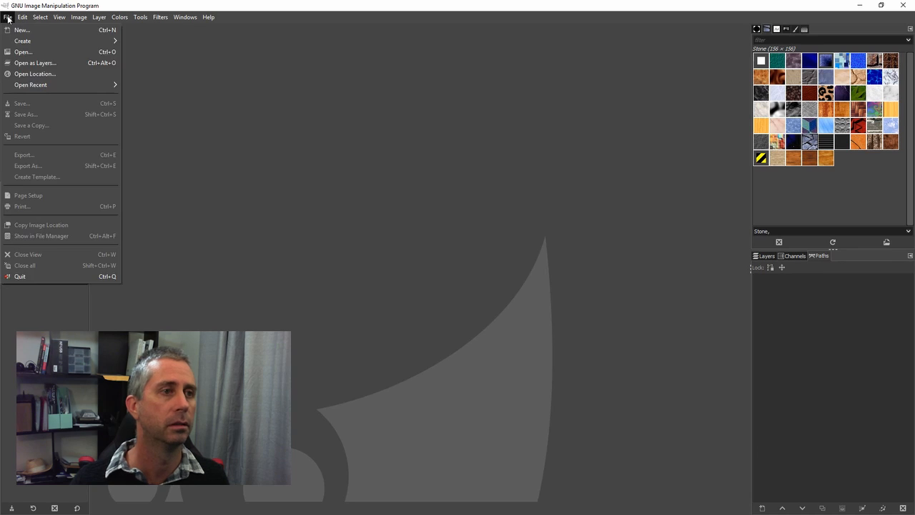
left_click(22, 52)
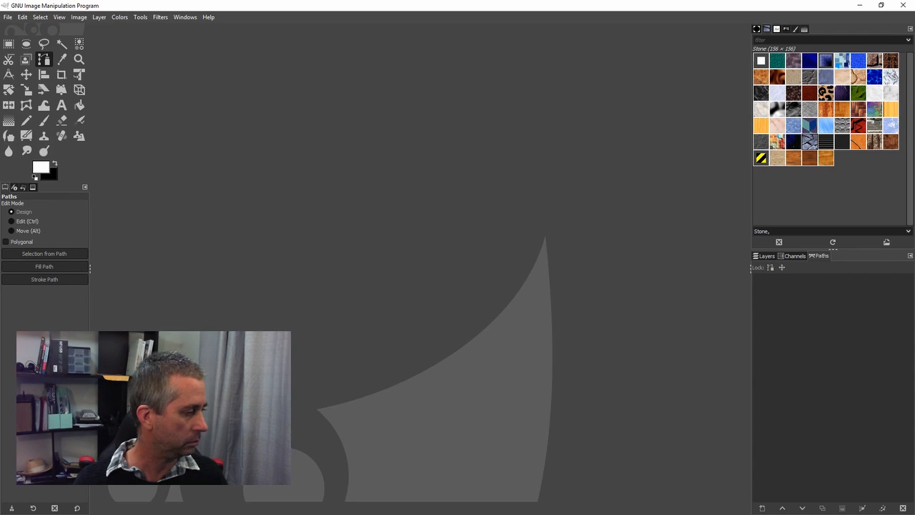
key("alt+Tab")
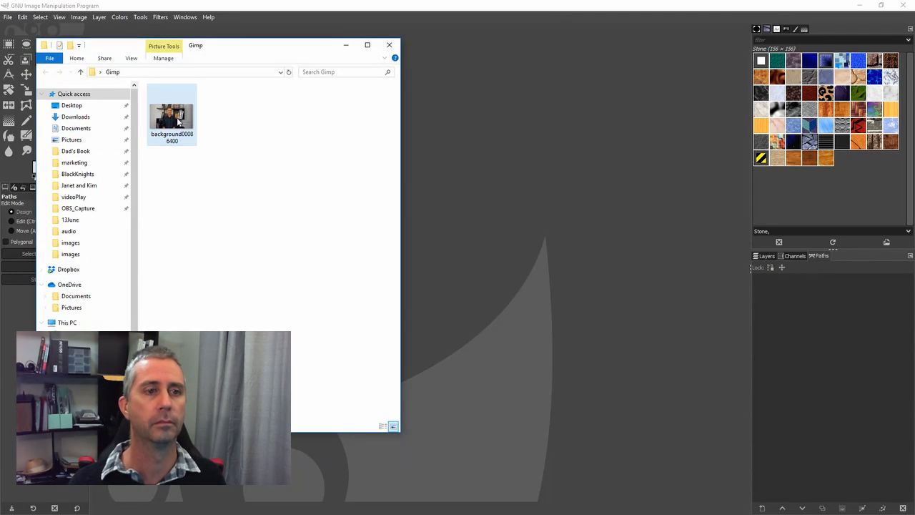
left_click_drag(178, 121, 556, 168)
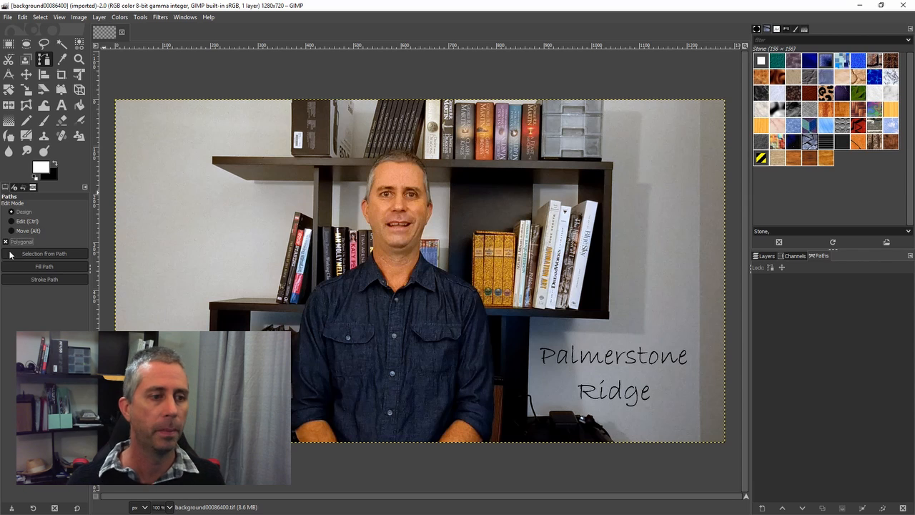
- Trace a straight-sided path around the left wall, following the shelves and leaning books and running outside the image border
left_click(292, 97)
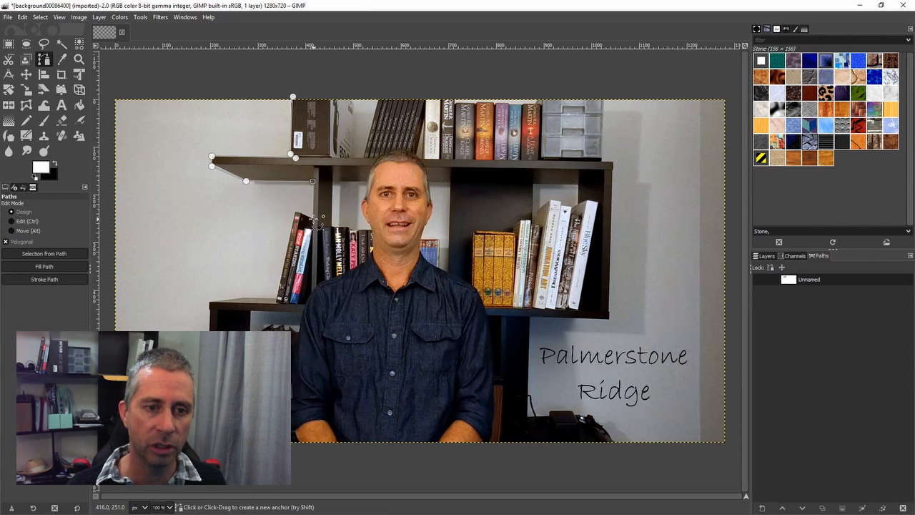
left_click(313, 213)
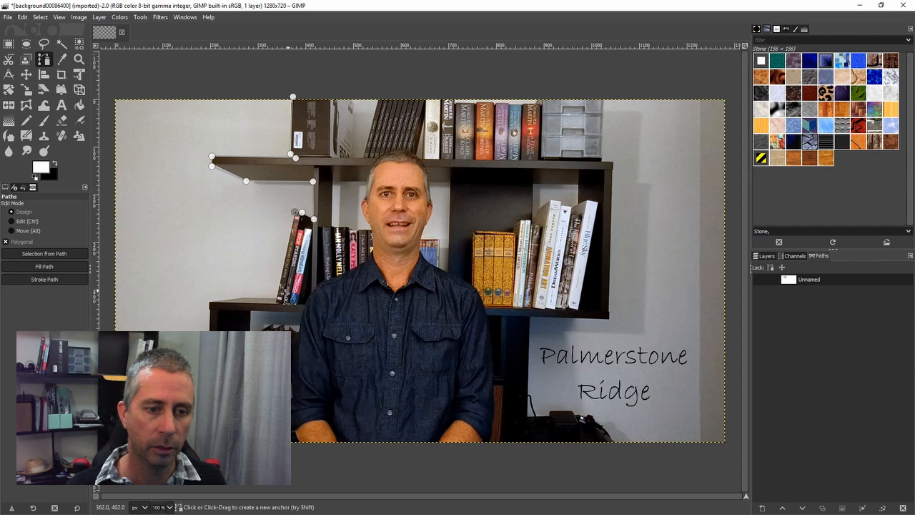
left_click(245, 296)
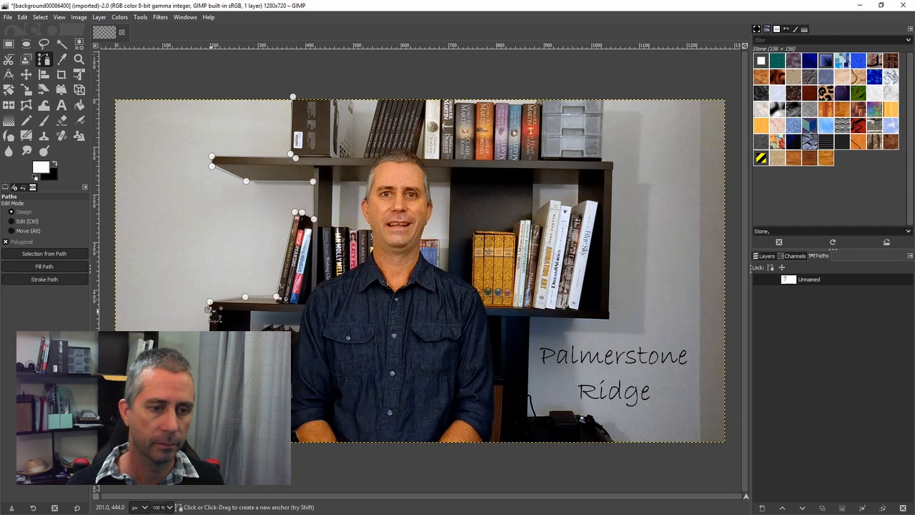
left_click(211, 311)
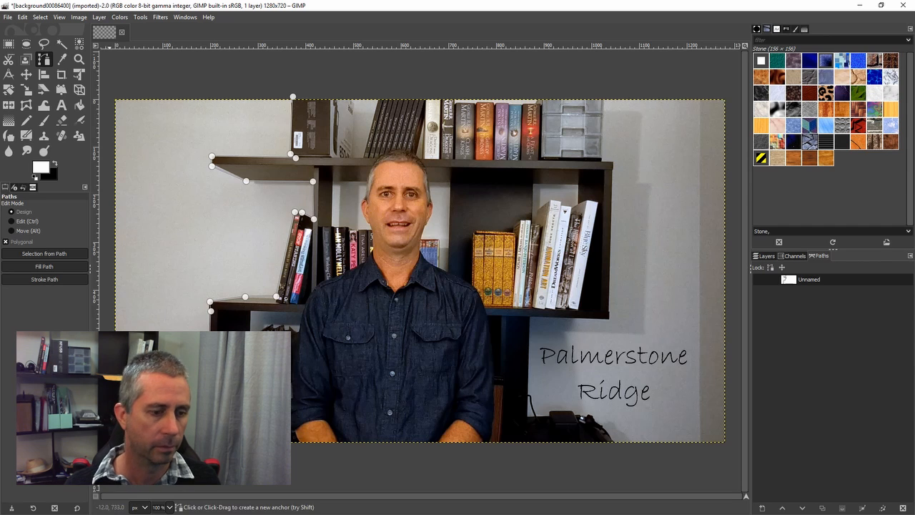
left_click(112, 89)
left_click(287, 86)
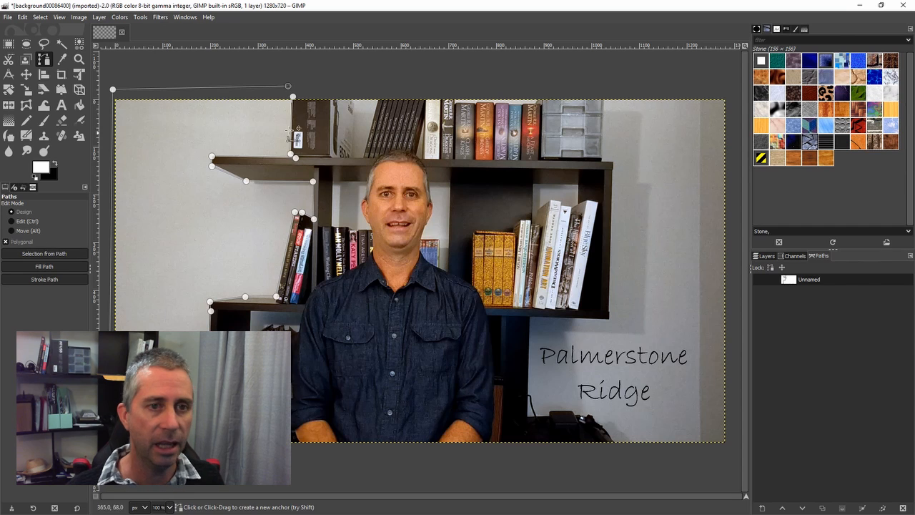
left_click(293, 96)
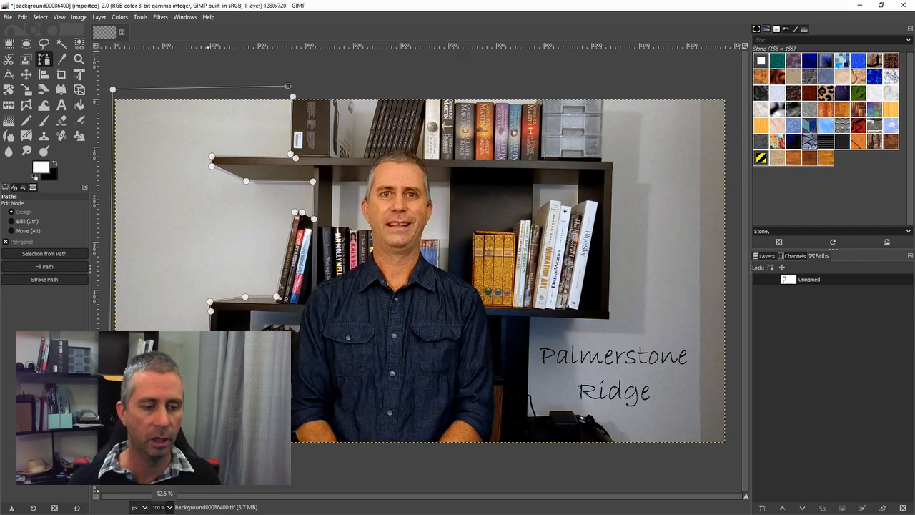
- Zoom to 200% and align the left wall path's anchors with the upper box and the shelf's left end
left_click(163, 449)
left_click_drag(521, 498, 332, 498)
scroll(746, 256, "up", 4)
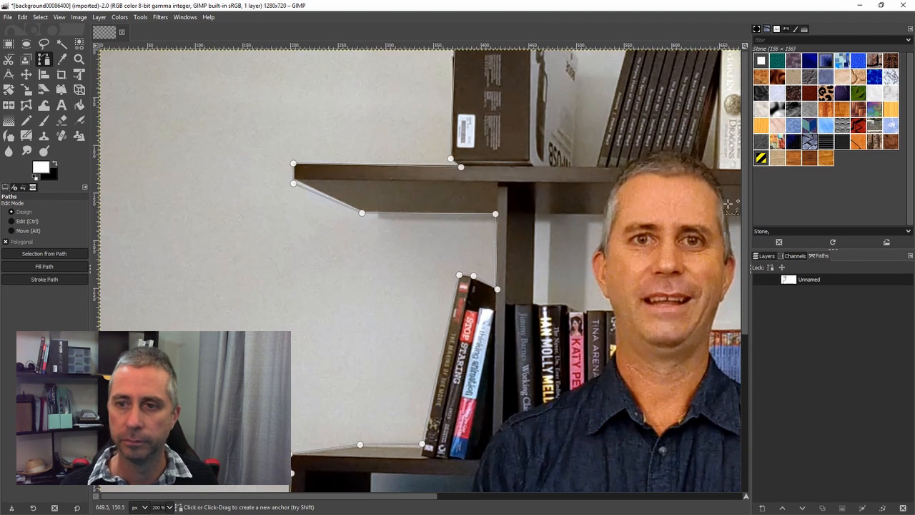
left_click_drag(452, 159, 452, 160)
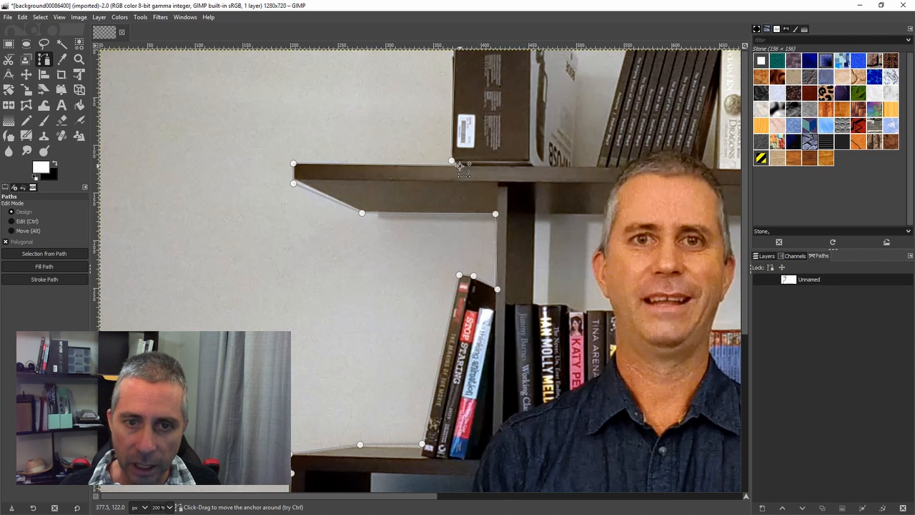
left_click(293, 164)
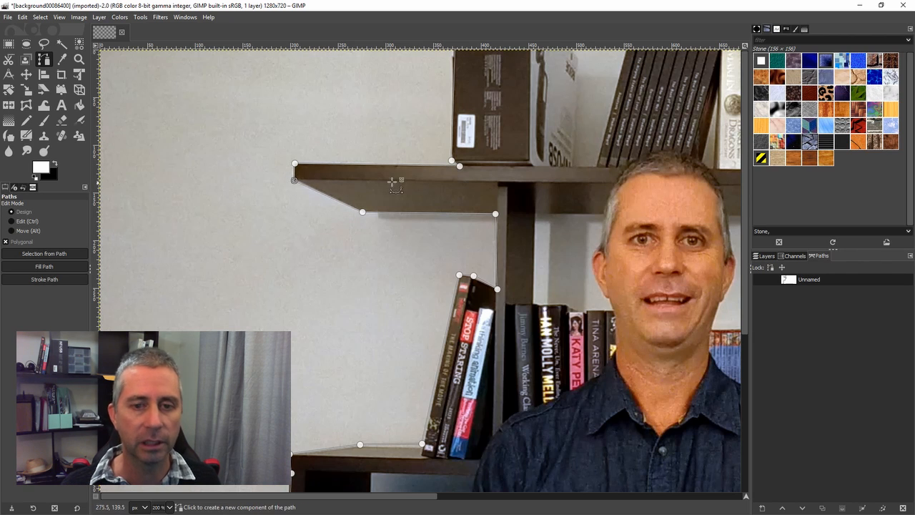
- Refine the left wall path's anchors beneath the upper shelf, on the leaning books and along the lower shelf
left_click(498, 213)
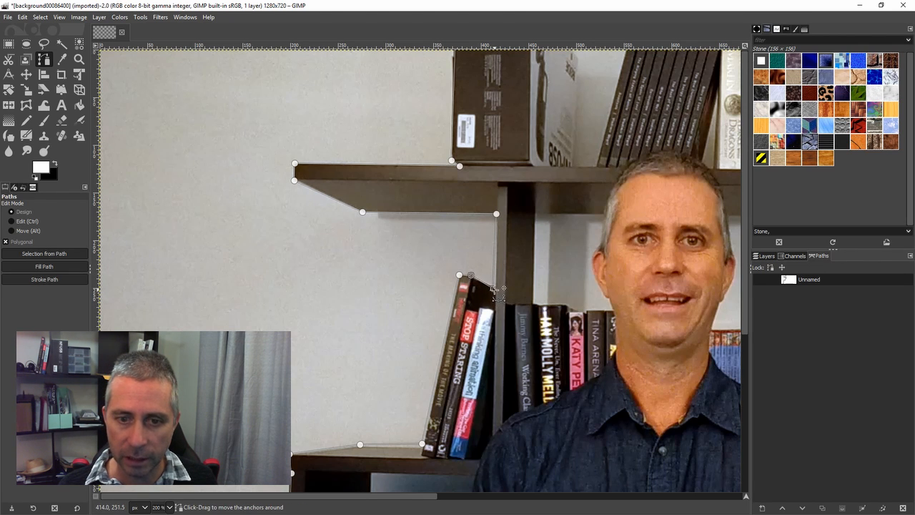
left_click(502, 306)
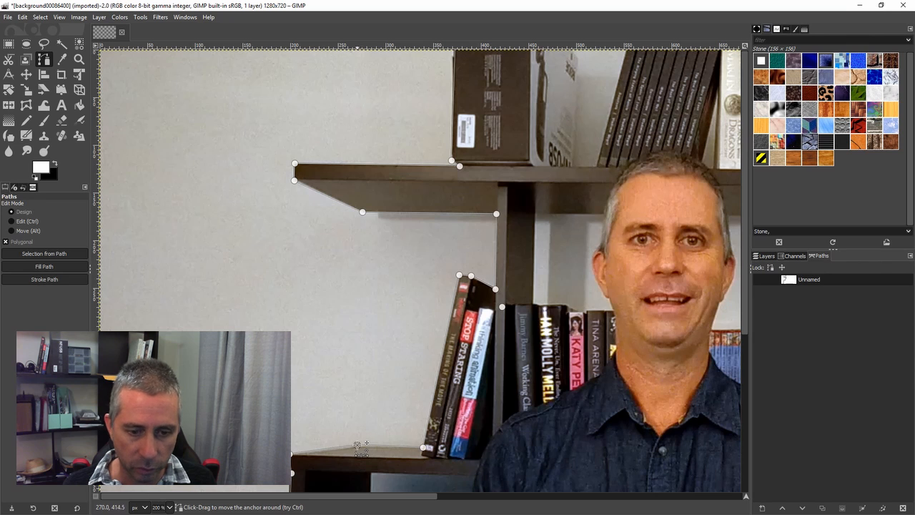
left_click_drag(471, 428, 597, 180)
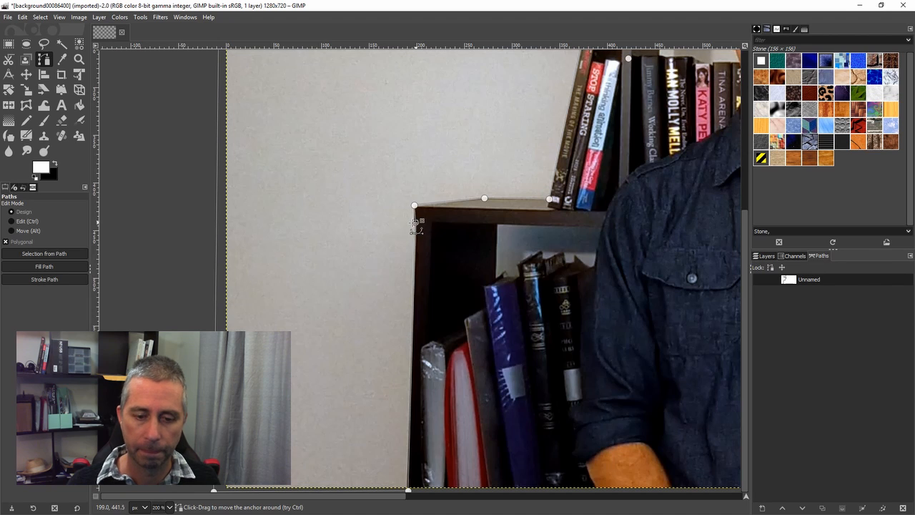
scroll(494, 273, "down", 4)
left_click_drag(494, 273, 414, 501)
left_click_drag(558, 129, 520, 402)
- Rename the unnamed path as Left Wall
double_click(815, 280)
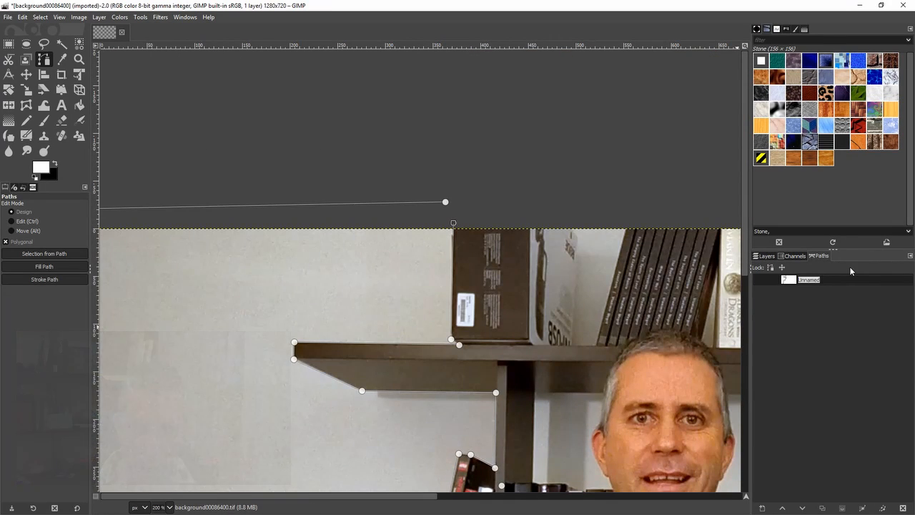
key("BackSpace")
key("BackSpace")
key("BackSpace")
key("BackSpace")
key("BackSpace")
key("BackSpace")
key("BackSpace")
key("BackSpace")
key("BackSpace")
- Create a new path and trace the right wall around the shelf and desk equipment, running outside the image border
left_click(762, 508)
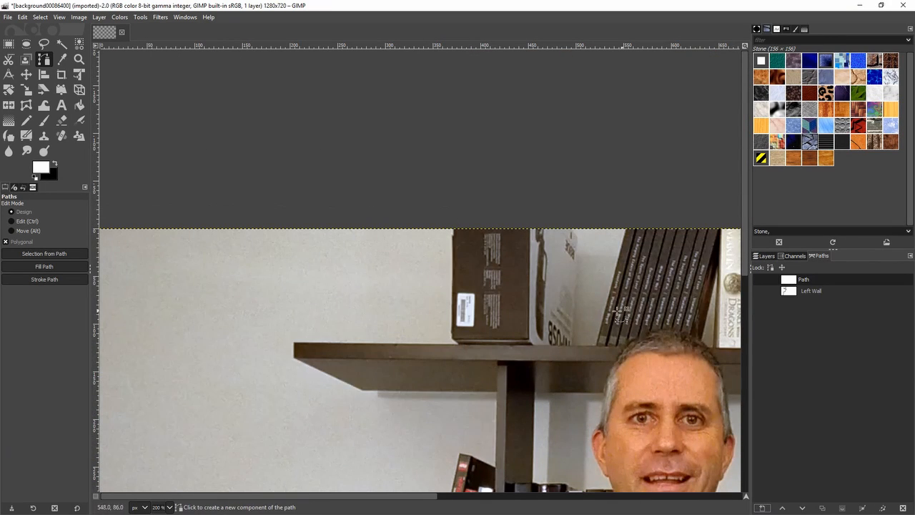
left_click_drag(733, 134, 100, 72)
scroll(591, 88, "down", 2)
left_click(604, 98)
left_click(602, 157)
left_click(602, 163)
left_click(615, 162)
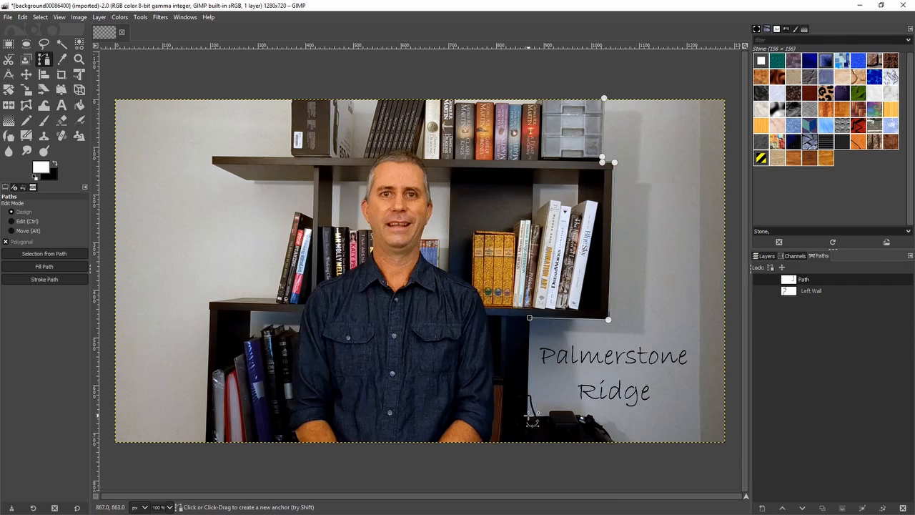
left_click(619, 443)
left_click(733, 448)
left_click(733, 86)
left_click(604, 97, "ctrl")
- Zoom the right wall to 200%, switch to Edit mode and add an anchor on the shelf's vertical right edge
left_click(170, 507)
left_click(174, 431)
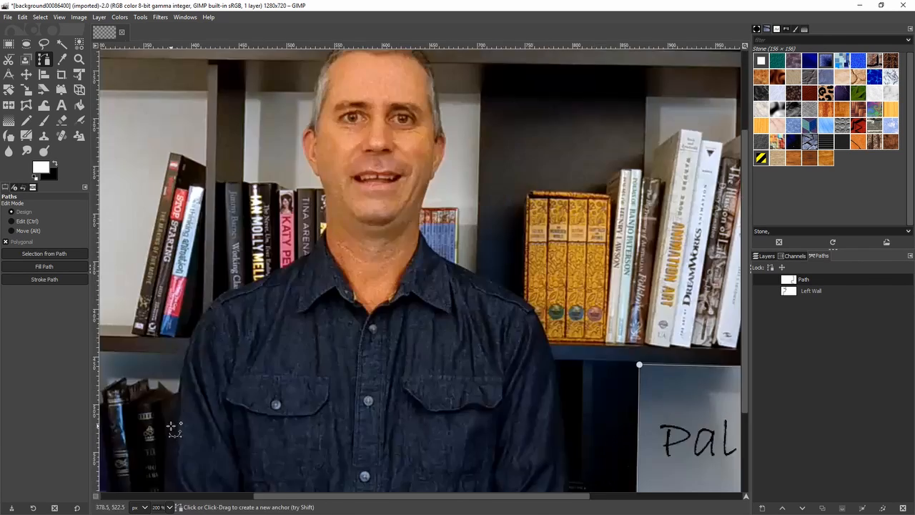
left_click_drag(715, 79, 247, 259)
left_click_drag(341, 234, 336, 236)
left_click_drag(312, 302, 221, 246)
left_click(27, 222)
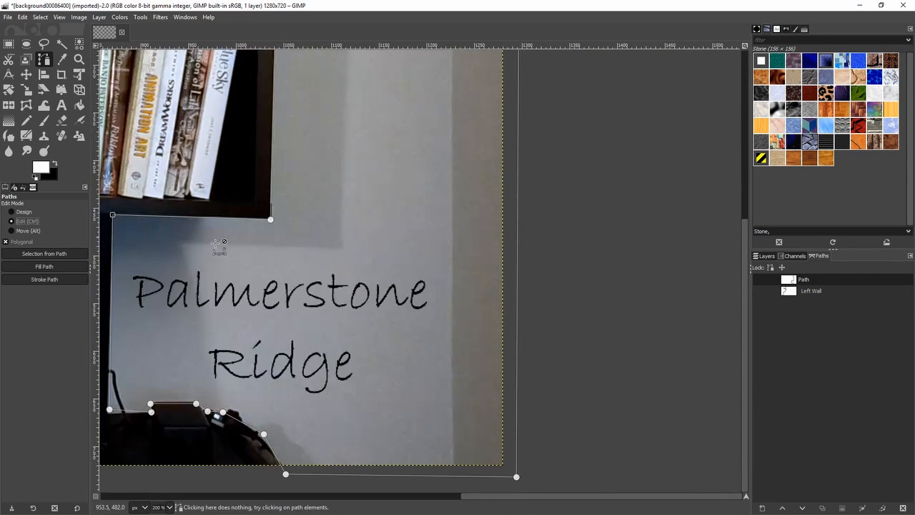
left_click(28, 231)
left_click_drag(313, 266, 446, 214)
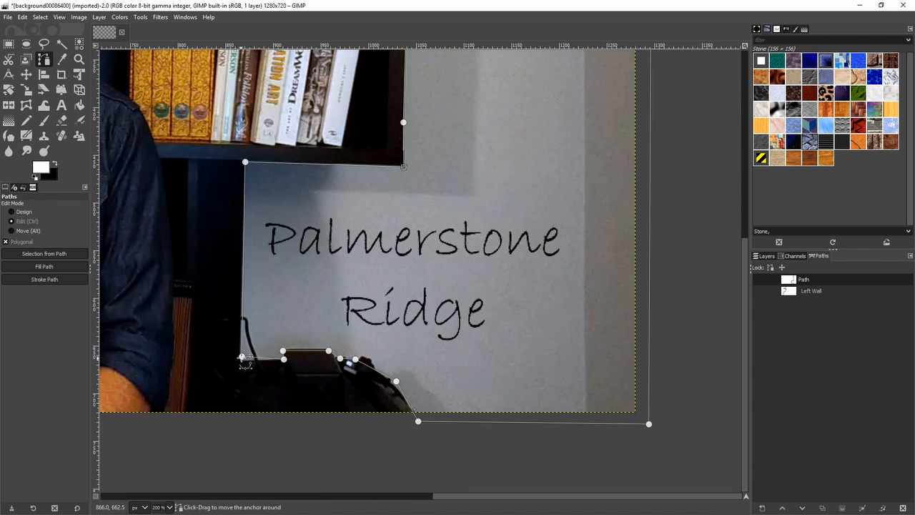
- Reposition the right wall path's anchors around the desk equipment and curve its segments over the cables
left_click_drag(242, 357, 241, 359)
left_click_drag(285, 359, 282, 359)
left_click_drag(283, 351, 331, 350)
left_click_drag(341, 358, 336, 357)
left_click(355, 359)
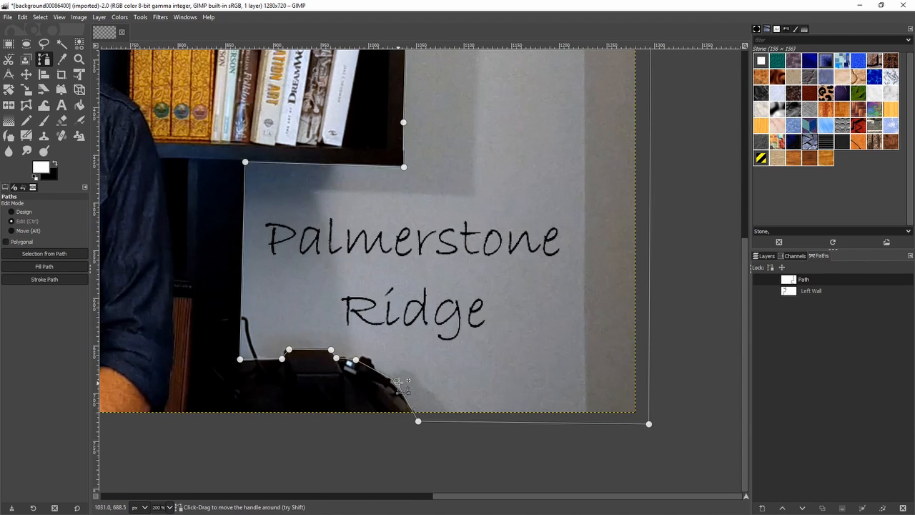
left_click(419, 422)
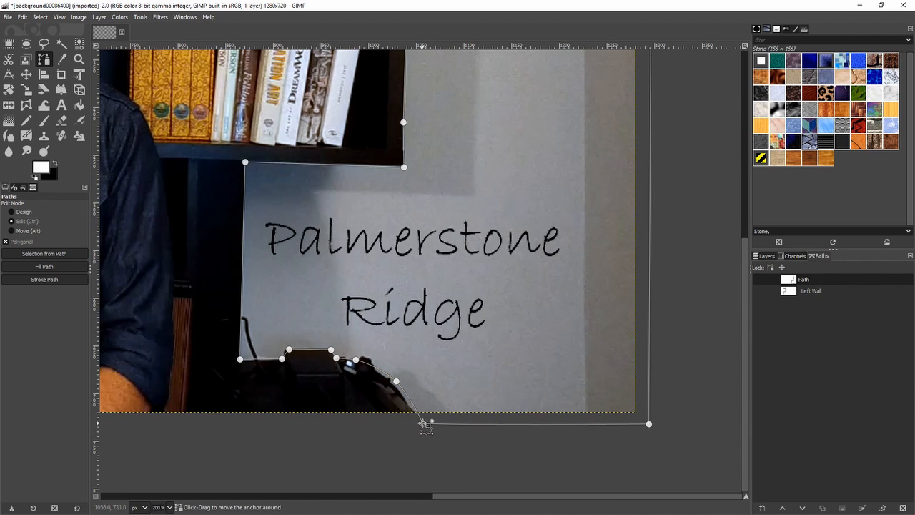
key("1")
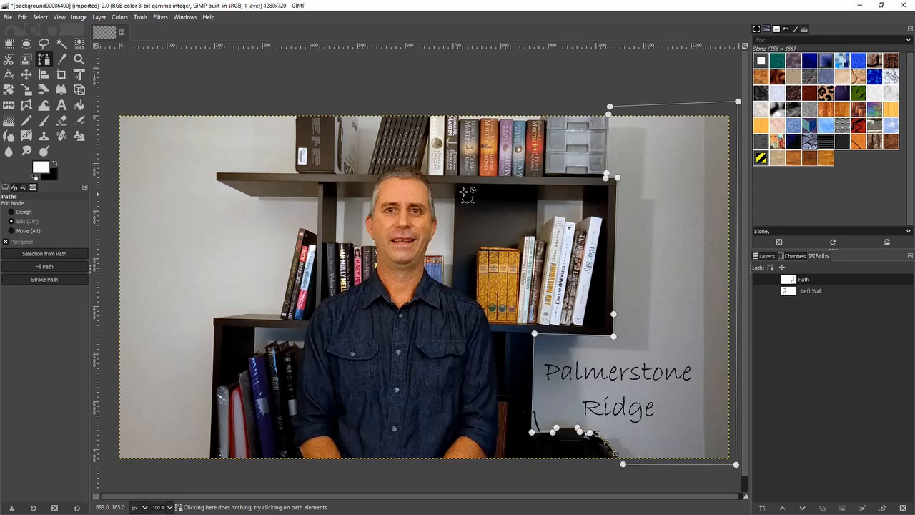
- Create another path and trace a closed outline of the wall gap between the box and books on the top shelf
left_click(763, 508)
key("Return")
left_click(349, 112)
left_click(359, 121)
left_click(358, 173)
left_click(368, 175)
left_click(384, 111)
left_click(349, 112, "ctrl")
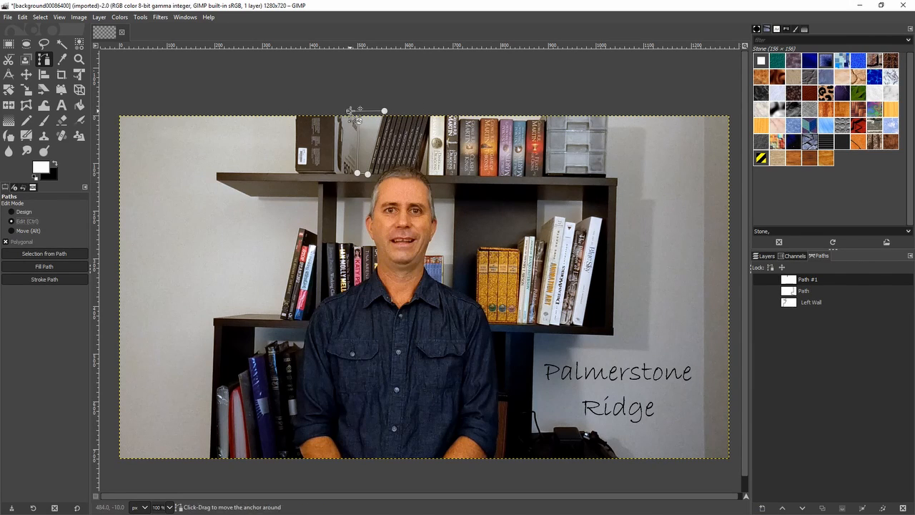
- Close the right wall path and toggle the visibility of all three paths
left_click(804, 291)
left_click(610, 108, "ctrl")
left_click(811, 303)
left_click(759, 302)
left_click(760, 291)
left_click(759, 280)
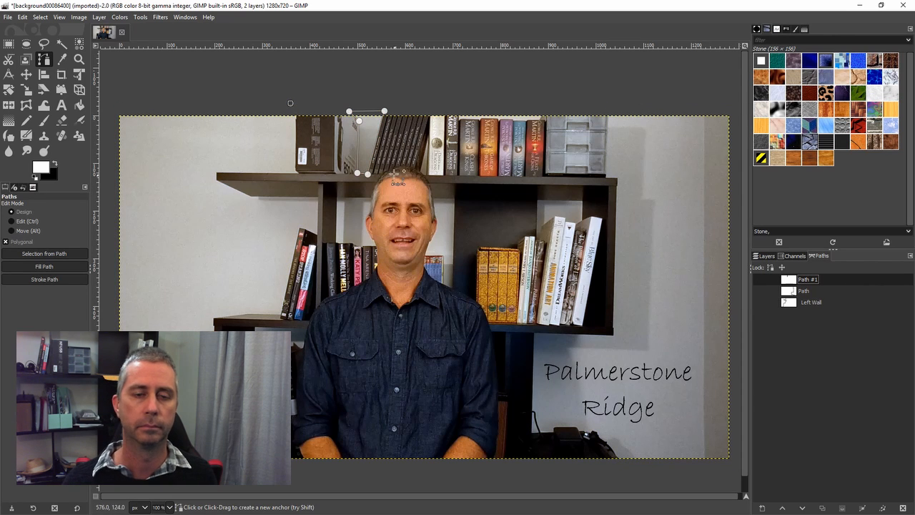
- Make the Left Wall path visible and activate its anchors with the Paths tool
key("m")
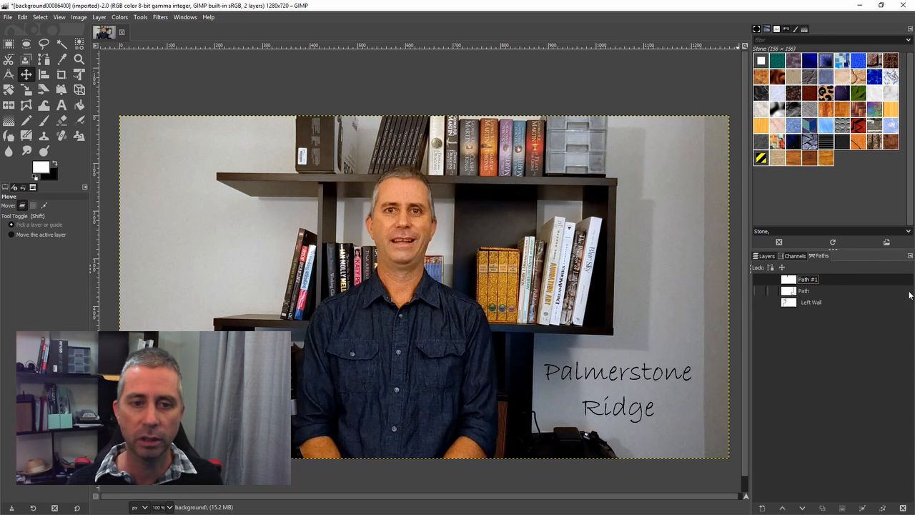
left_click(809, 303)
left_click(759, 303)
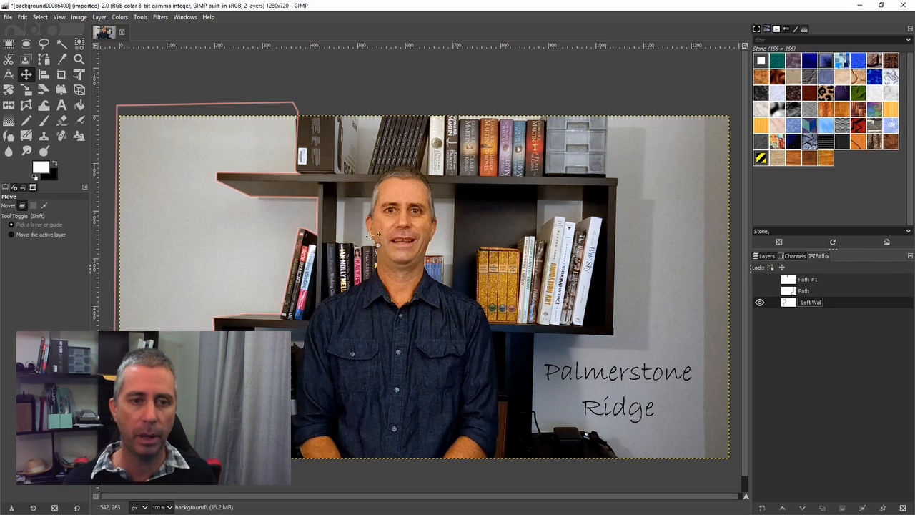
left_click(43, 58)
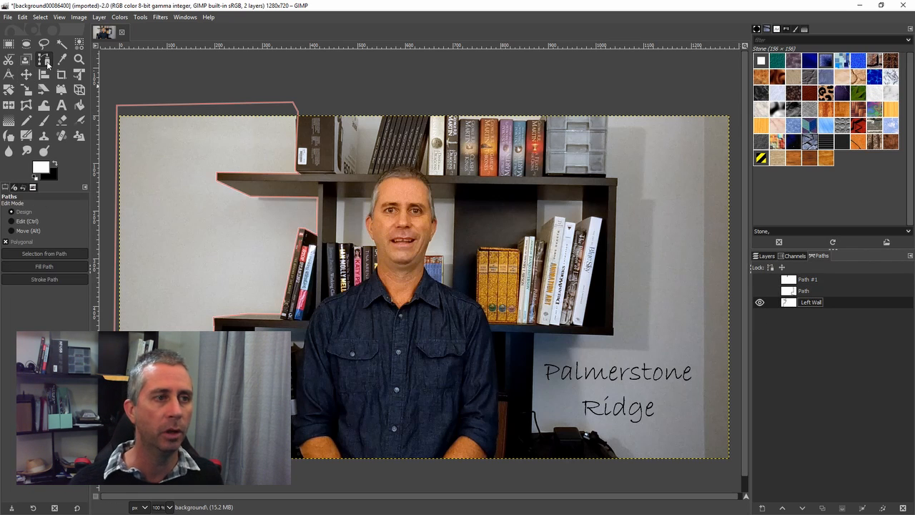
left_click(287, 196)
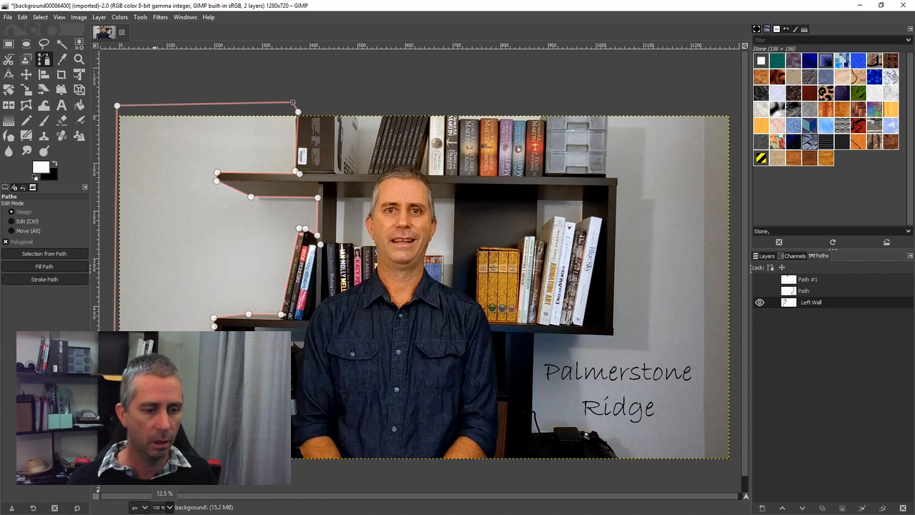
- Zoom to 200%, add an anchor along the lower cabinet's left edge in Edit mode and adjust the corner anchor
left_click(165, 445)
left_click_drag(233, 361, 562, 230)
left_click_drag(440, 293, 458, 213)
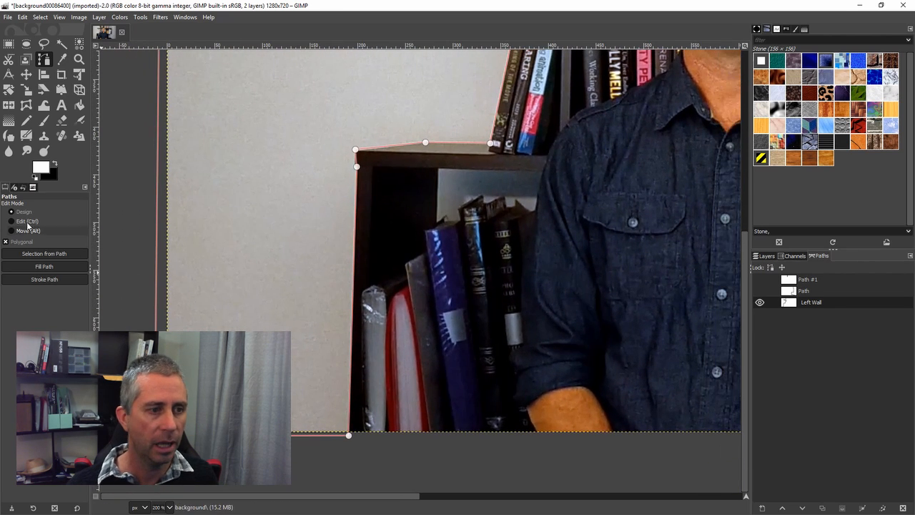
left_click(28, 222)
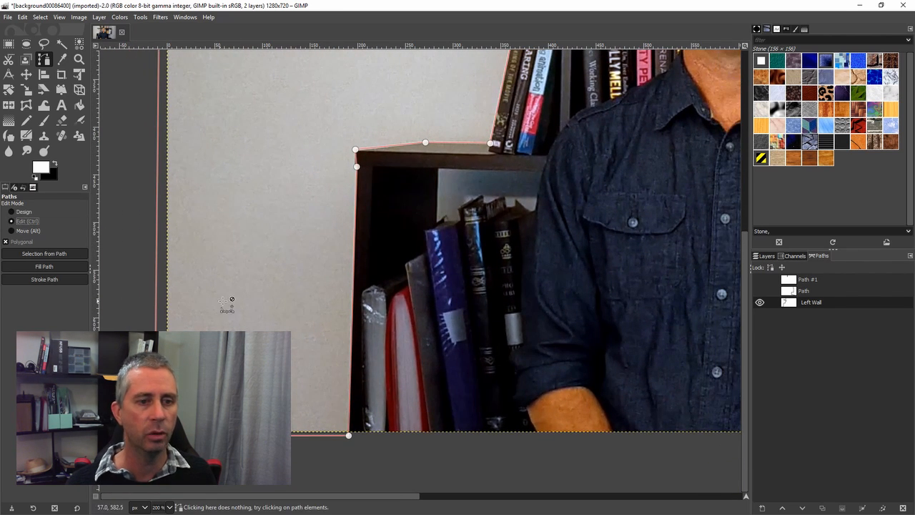
left_click(354, 191)
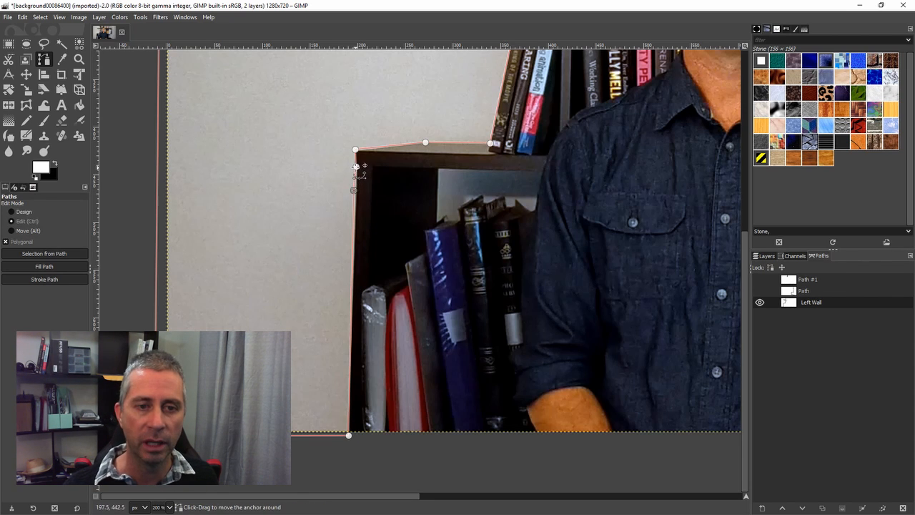
left_click_drag(356, 167, 359, 167)
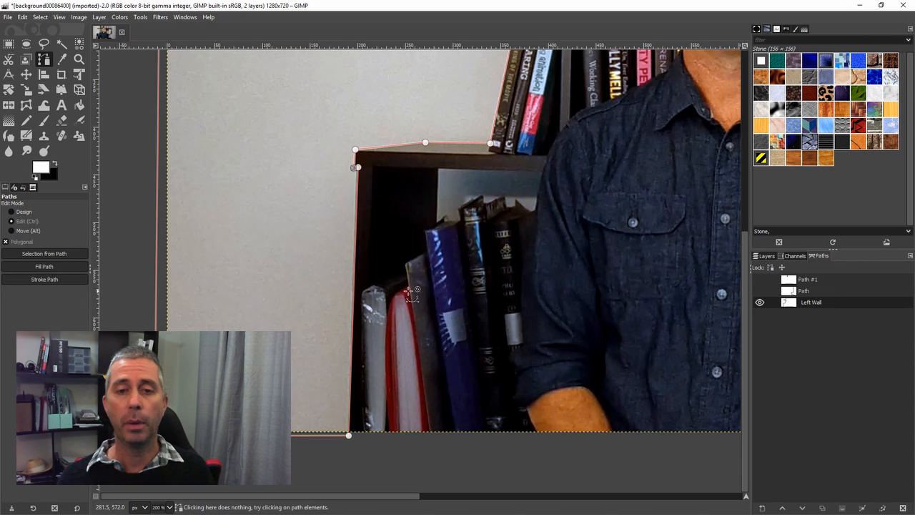
- Show the other two paths at 100% zoom, check the layer list and select the right wall path
left_click(760, 291)
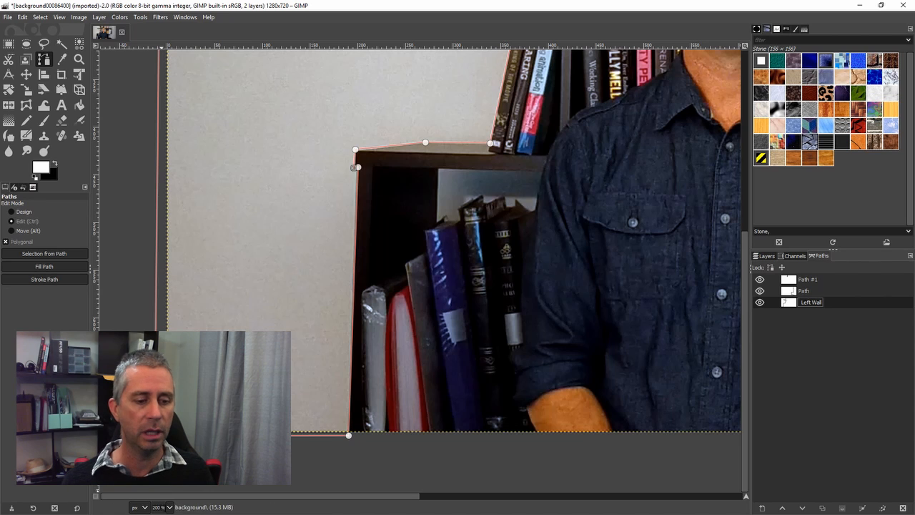
key("1")
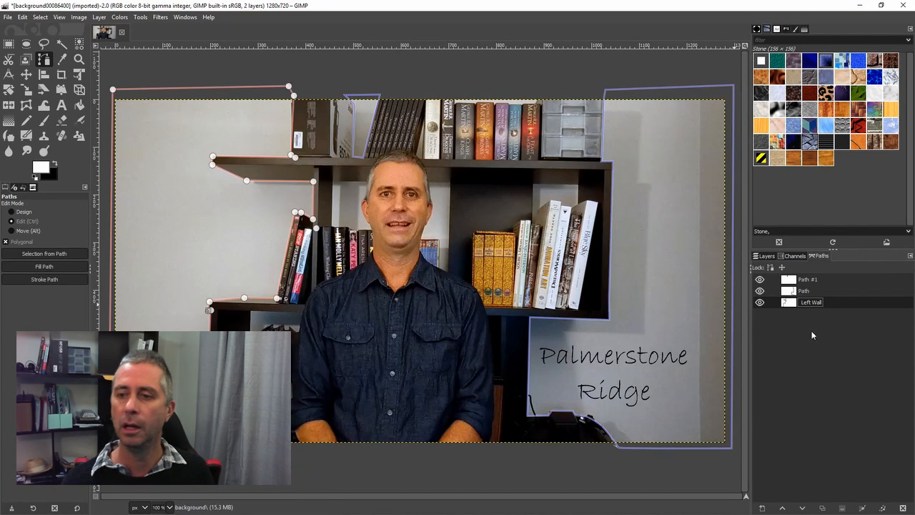
left_click(764, 256)
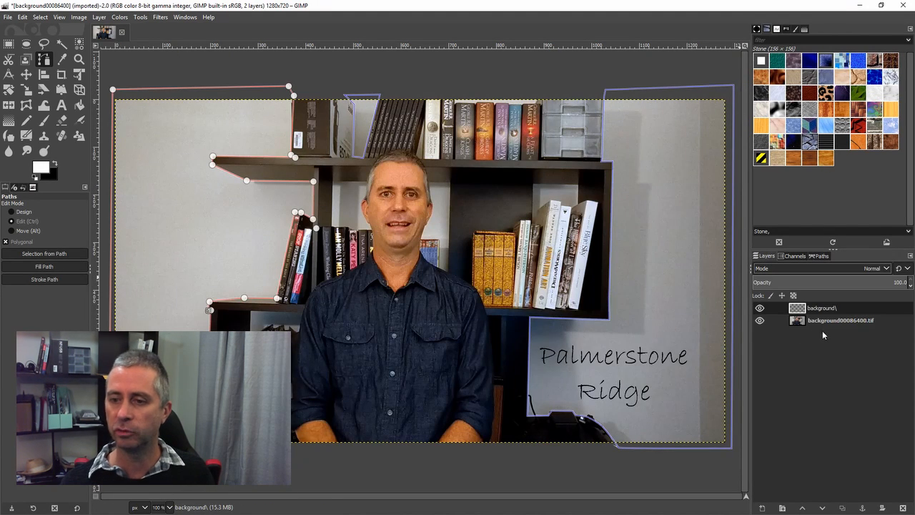
left_click(822, 257)
left_click(802, 291)
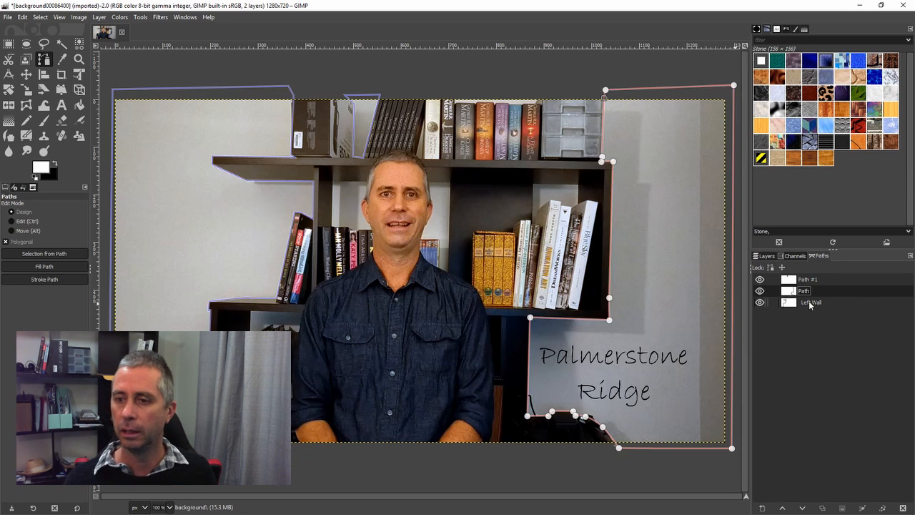
- Build one combined selection from the Left Wall path, the right wall path and the small path between the books on top
left_click(811, 303)
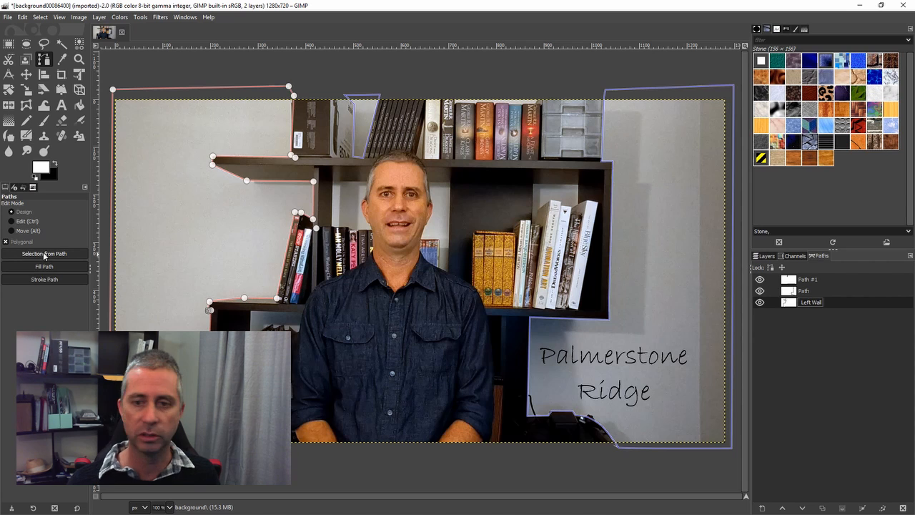
left_click(44, 255)
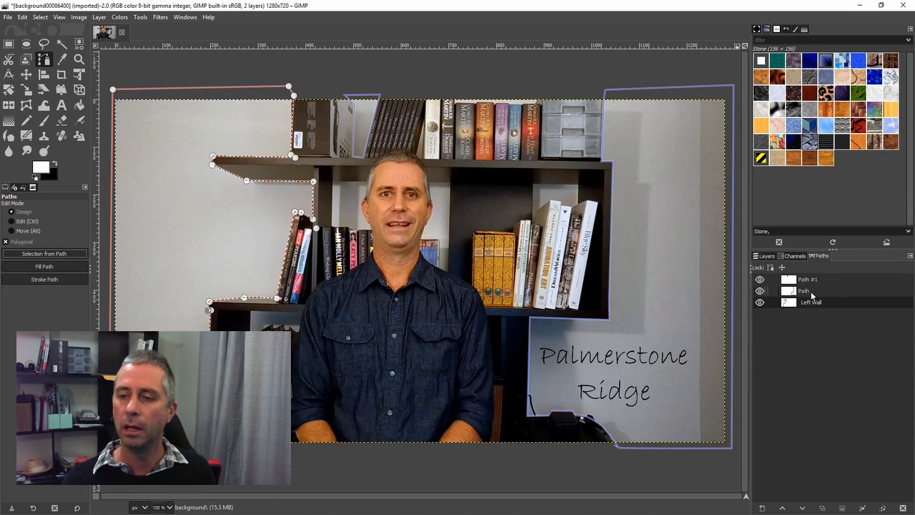
left_click(809, 291)
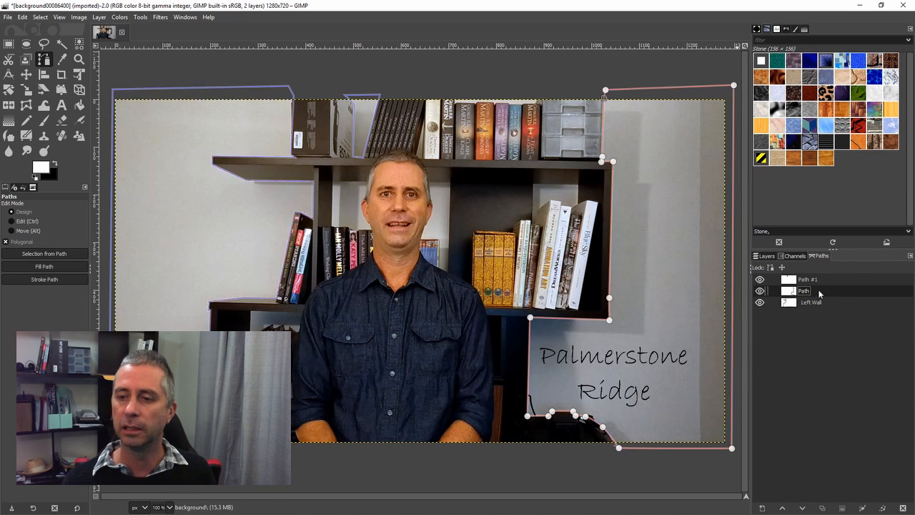
left_click(64, 256)
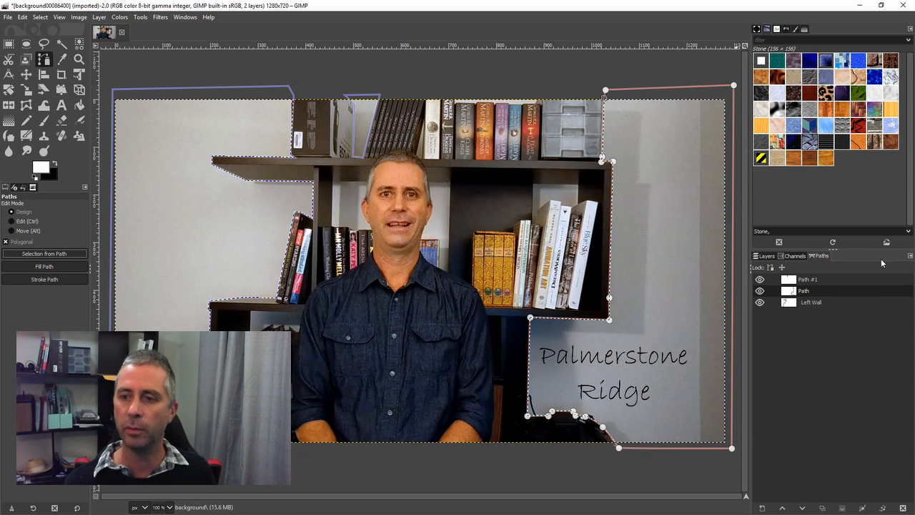
left_click(844, 279)
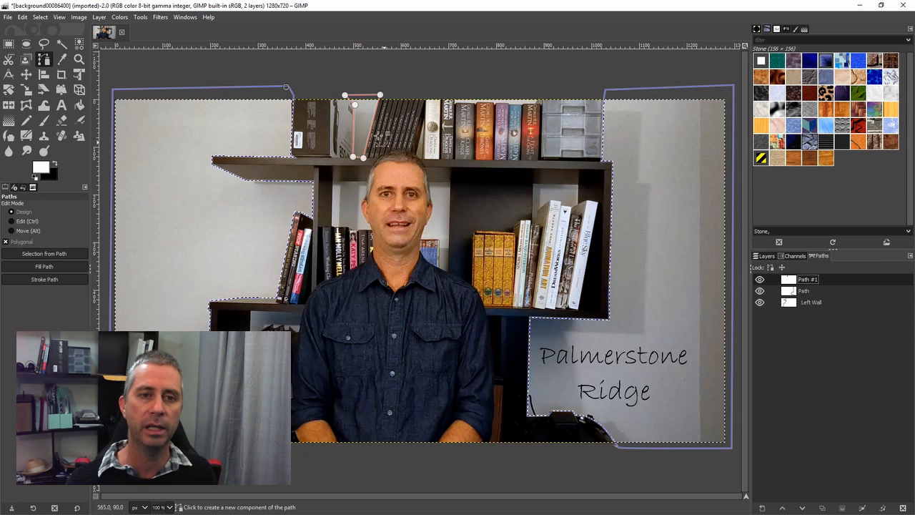
left_click(44, 254)
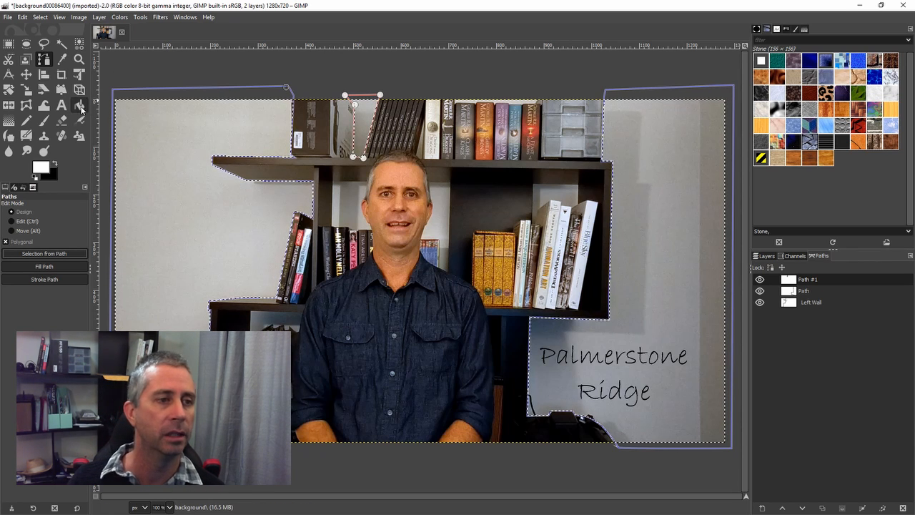
- For the Gradient tool, sample the foreground colour 9f9995 from the darker wall and the background colour c9cac7 from the upper left wall
left_click(8, 121)
left_click(41, 168)
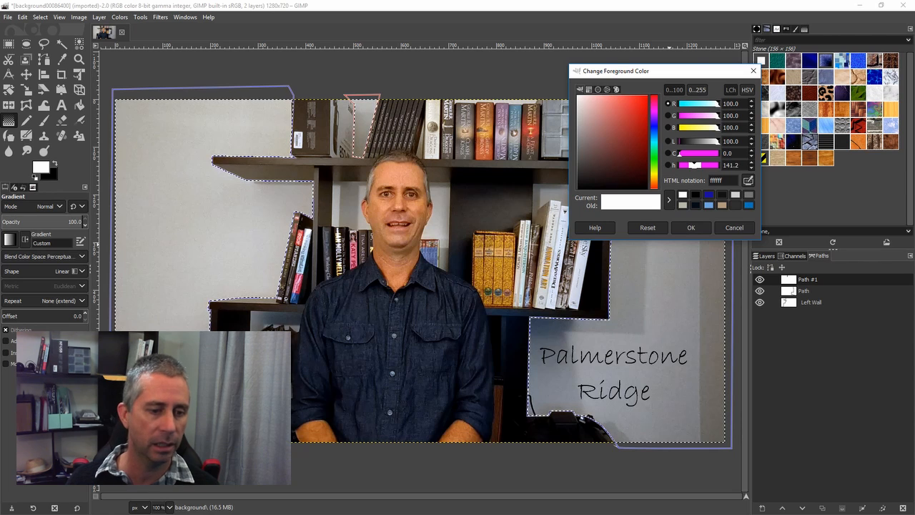
left_click(686, 281)
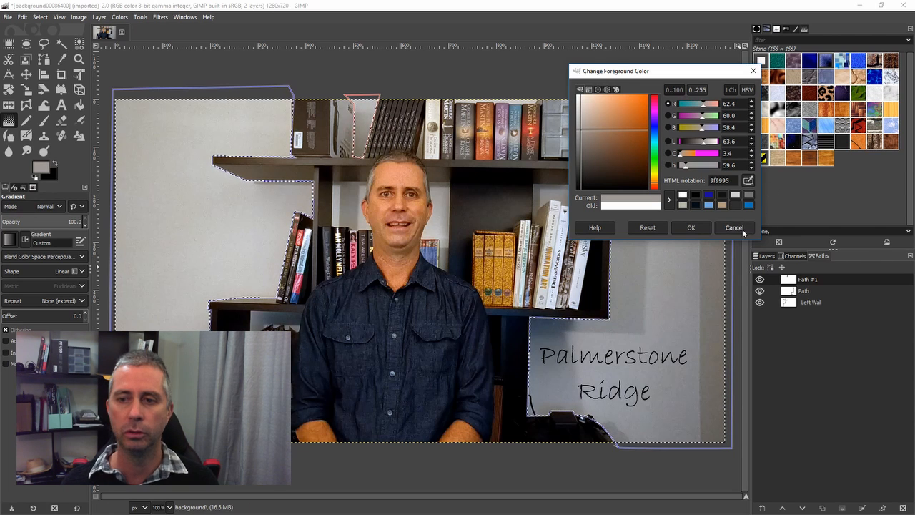
left_click(54, 173)
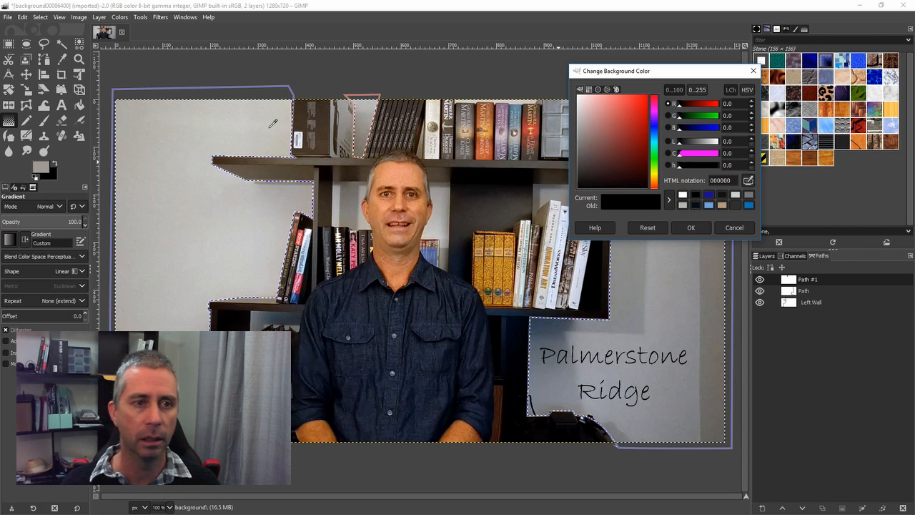
left_click(234, 103)
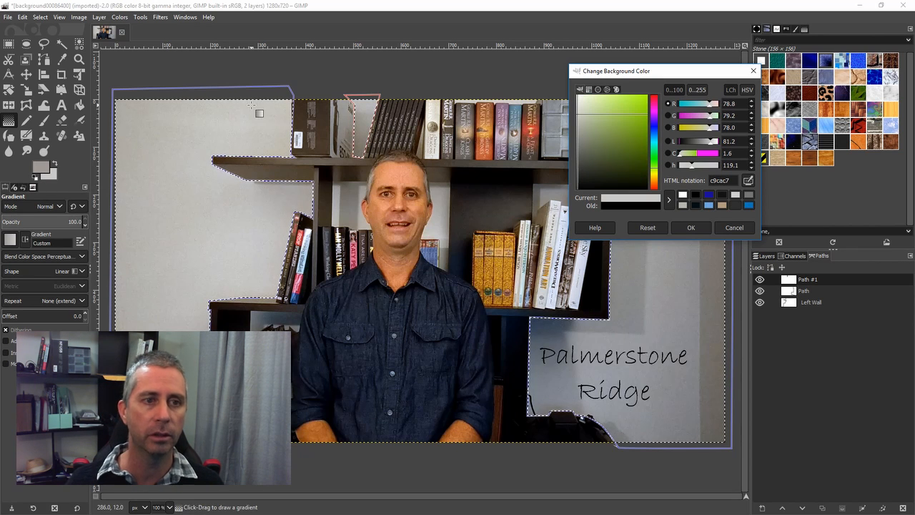
left_click(700, 230)
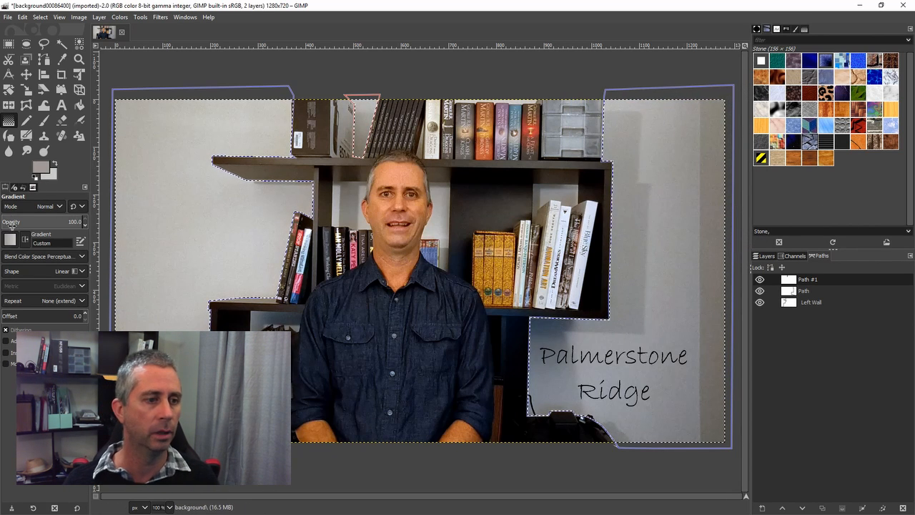
- Fill the selected walls with an upward linear gradient about 638 px long and toggle the gradient layer's visibility to compare
left_click_drag(170, 431, 182, 129)
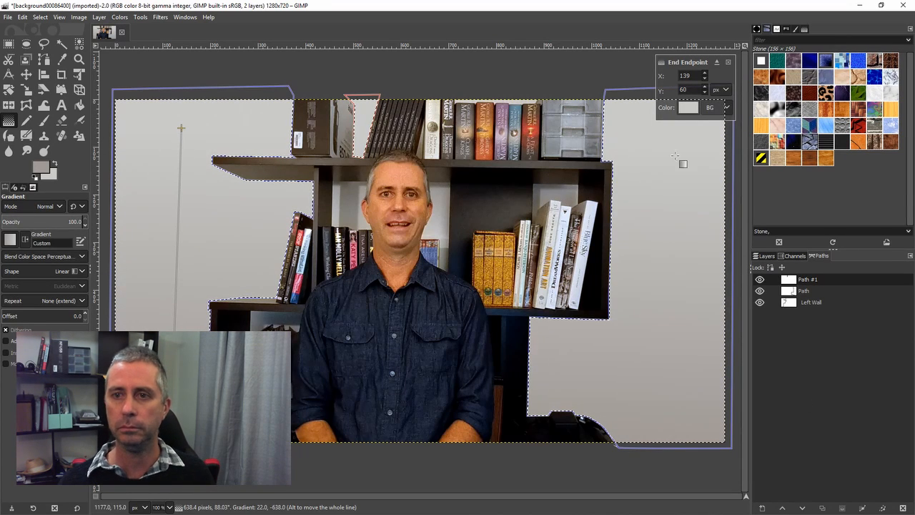
key("Return")
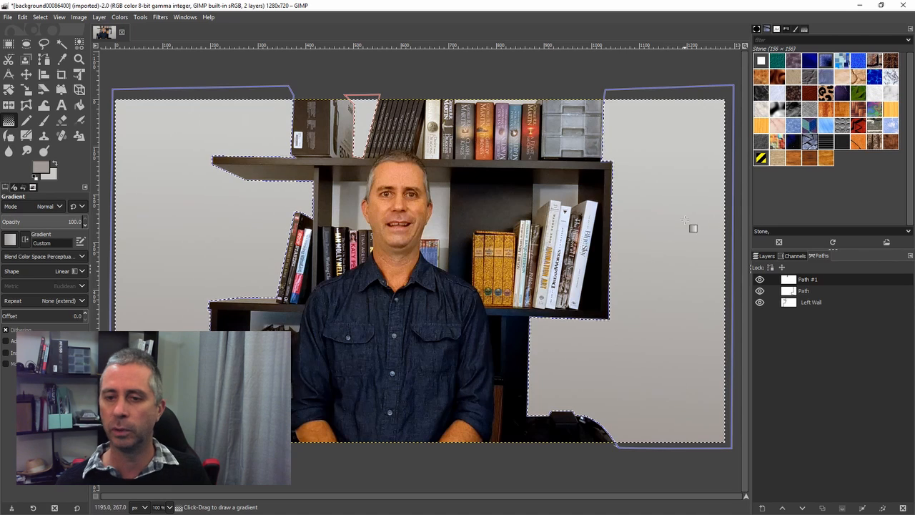
left_click(762, 257)
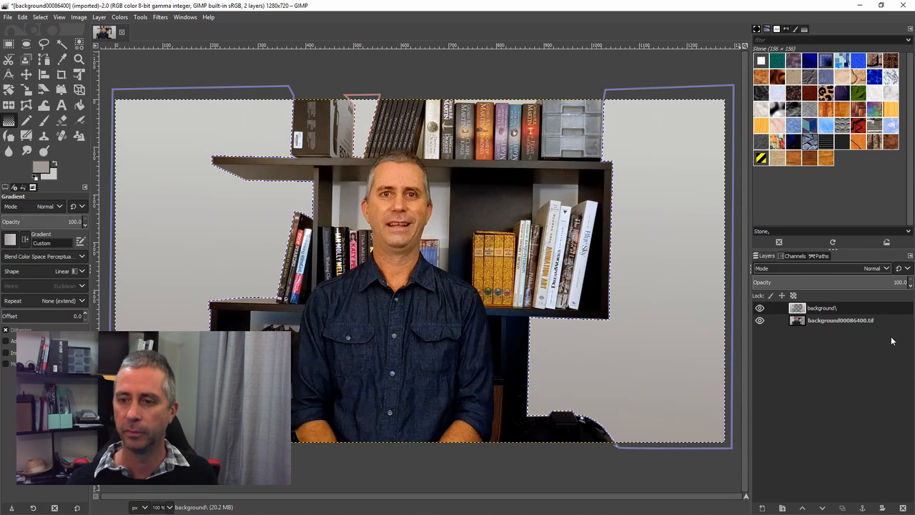
left_click(760, 309)
left_click(760, 309)
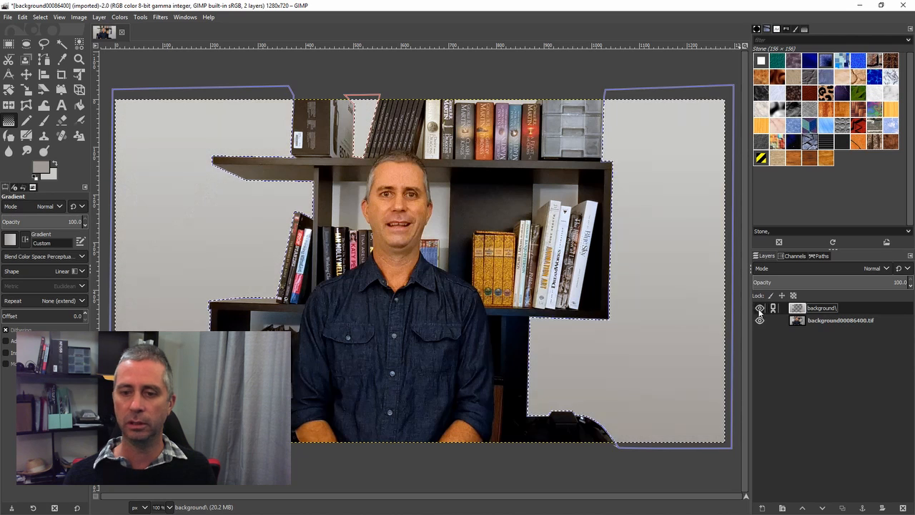